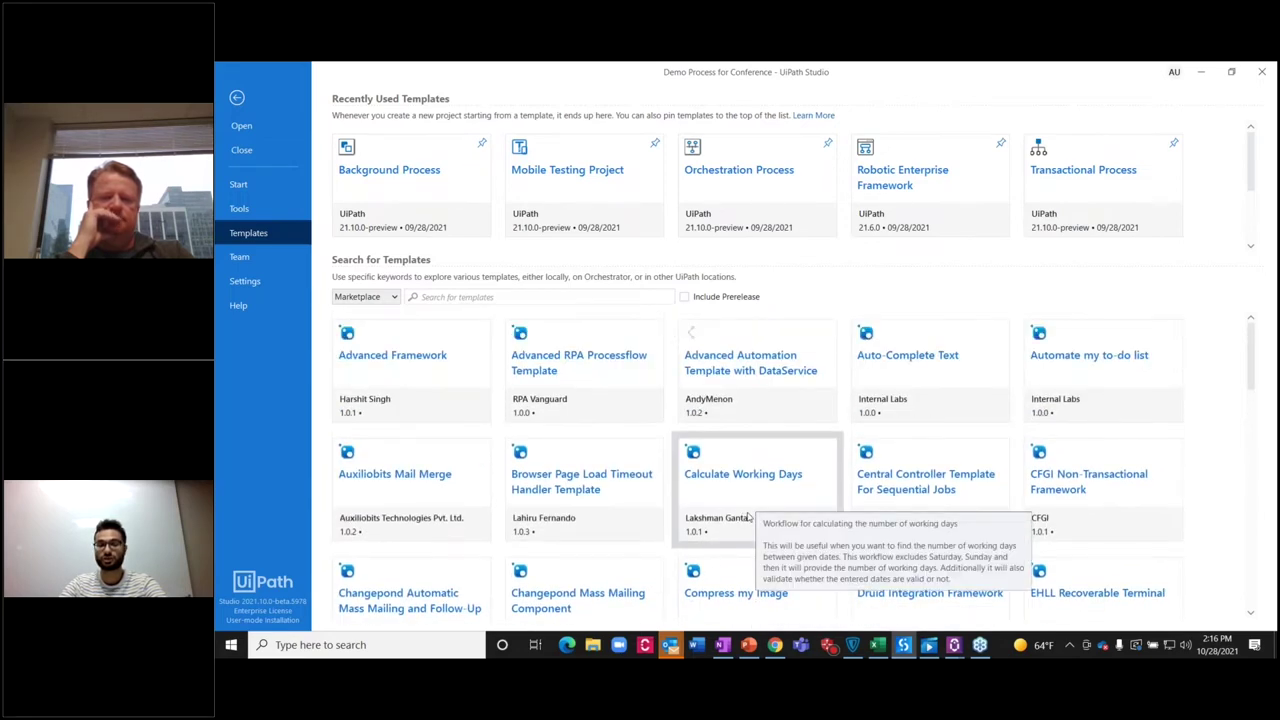
pyautogui.click(621, 350)
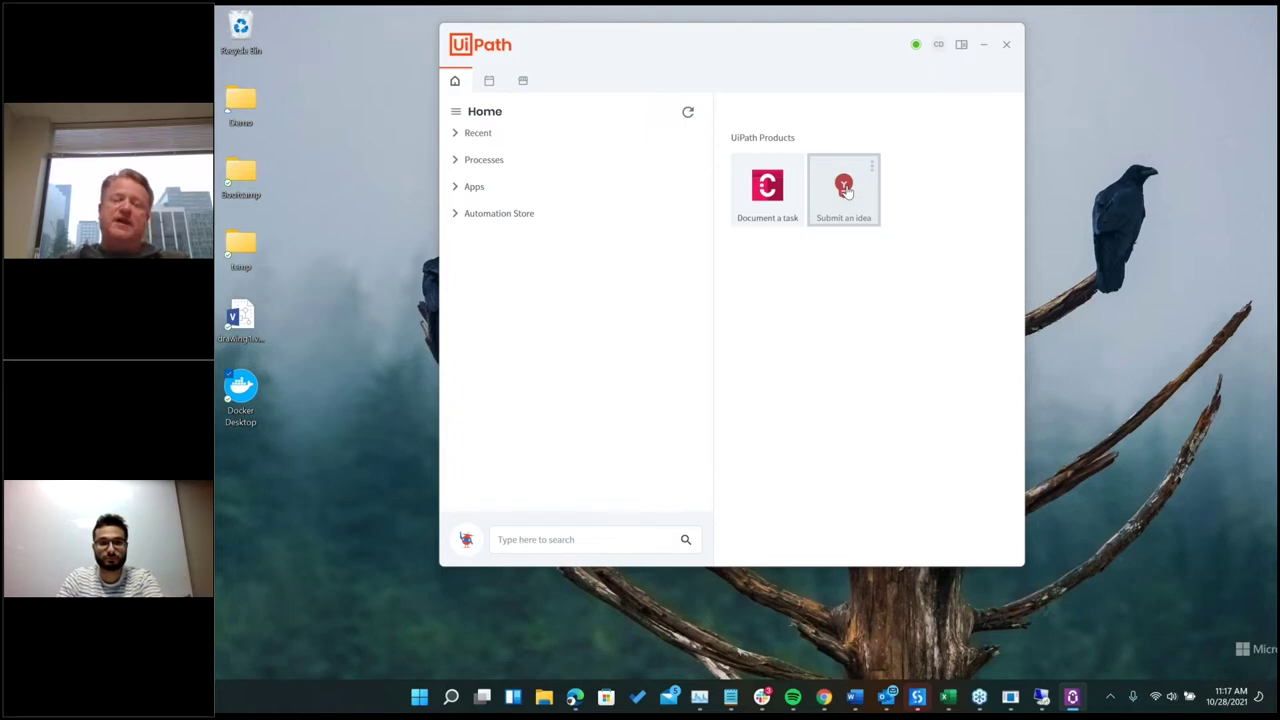
# Step: Launch the Document a task product from UiPath Assistant and bring up the dialog for opening a process document from the PC
pyautogui.click(767, 190)
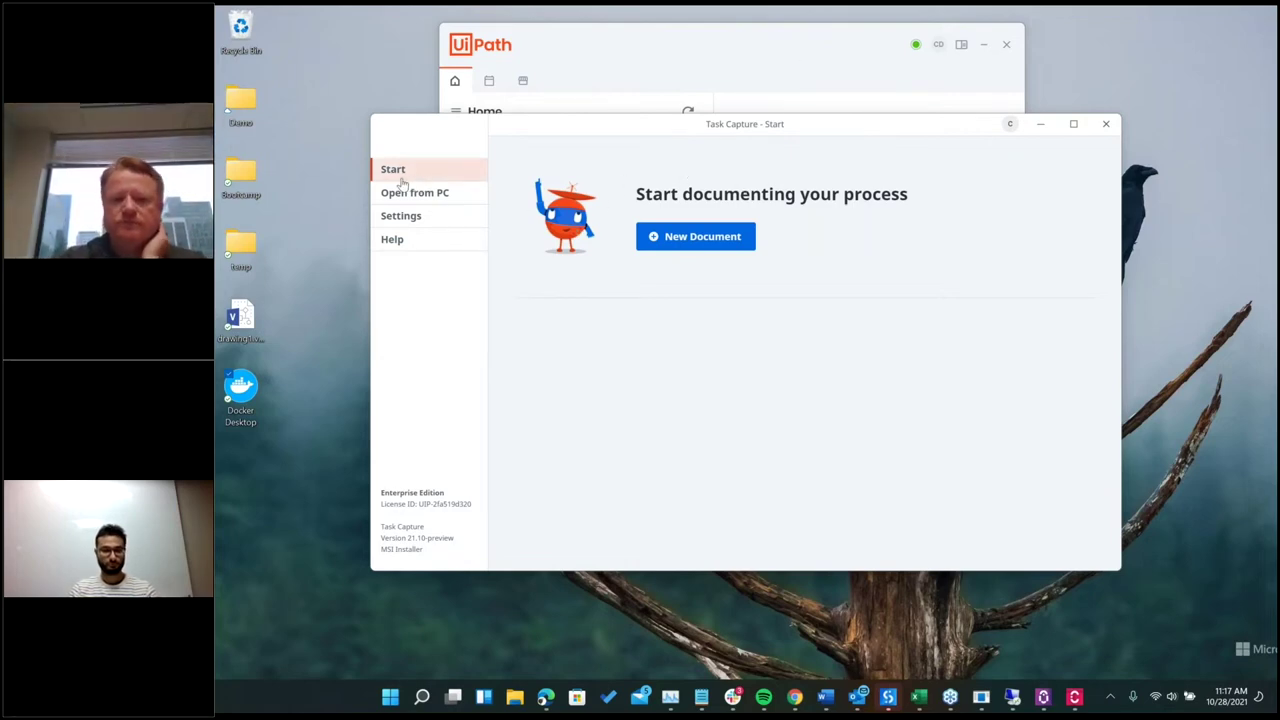
pyautogui.moveTo(786, 131); pyautogui.dragTo(709, 120)
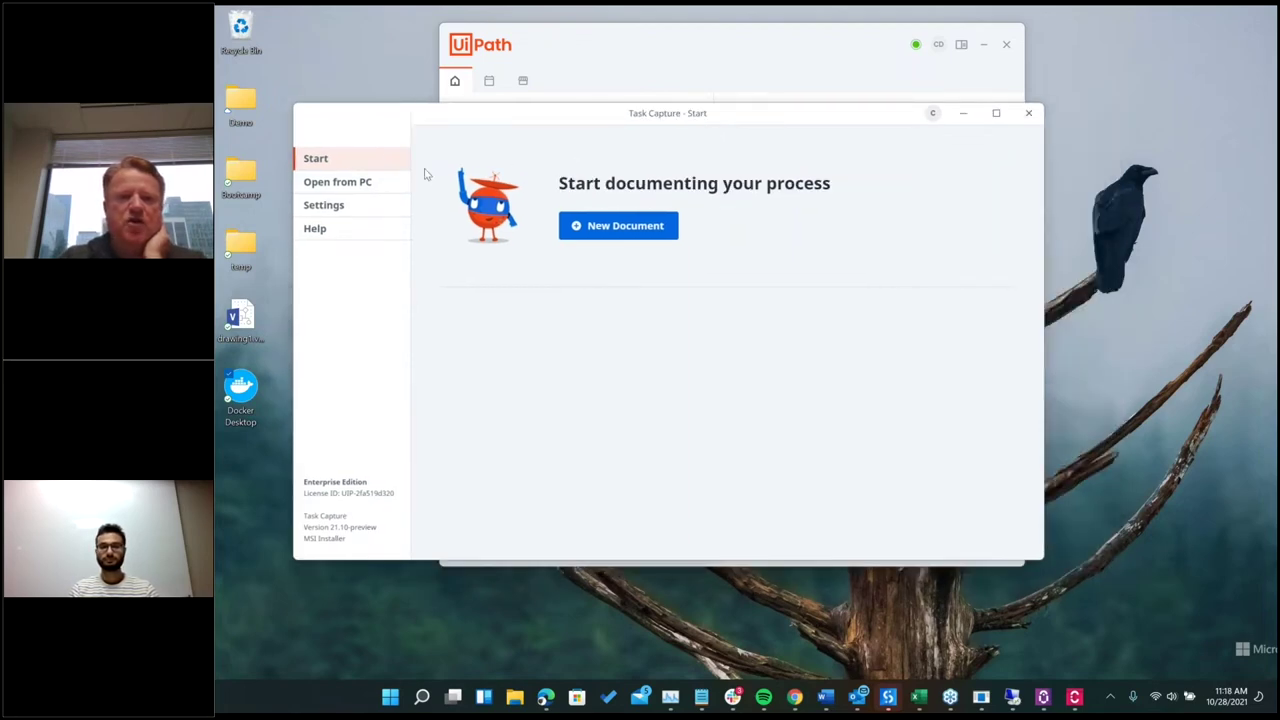
pyautogui.click(368, 190)
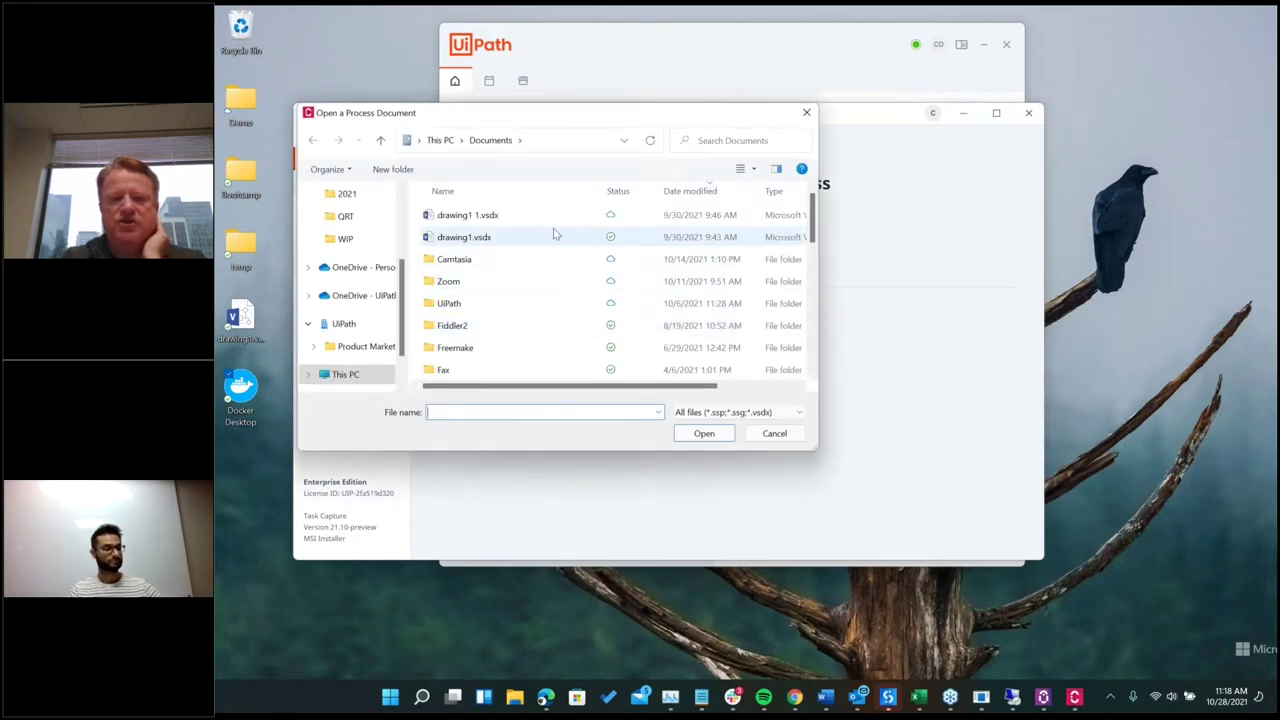
# Step: Restrict the file type to Microsoft Visio Diagram and open drawing1.vsdx from the Documents folder
pyautogui.click(486, 237)
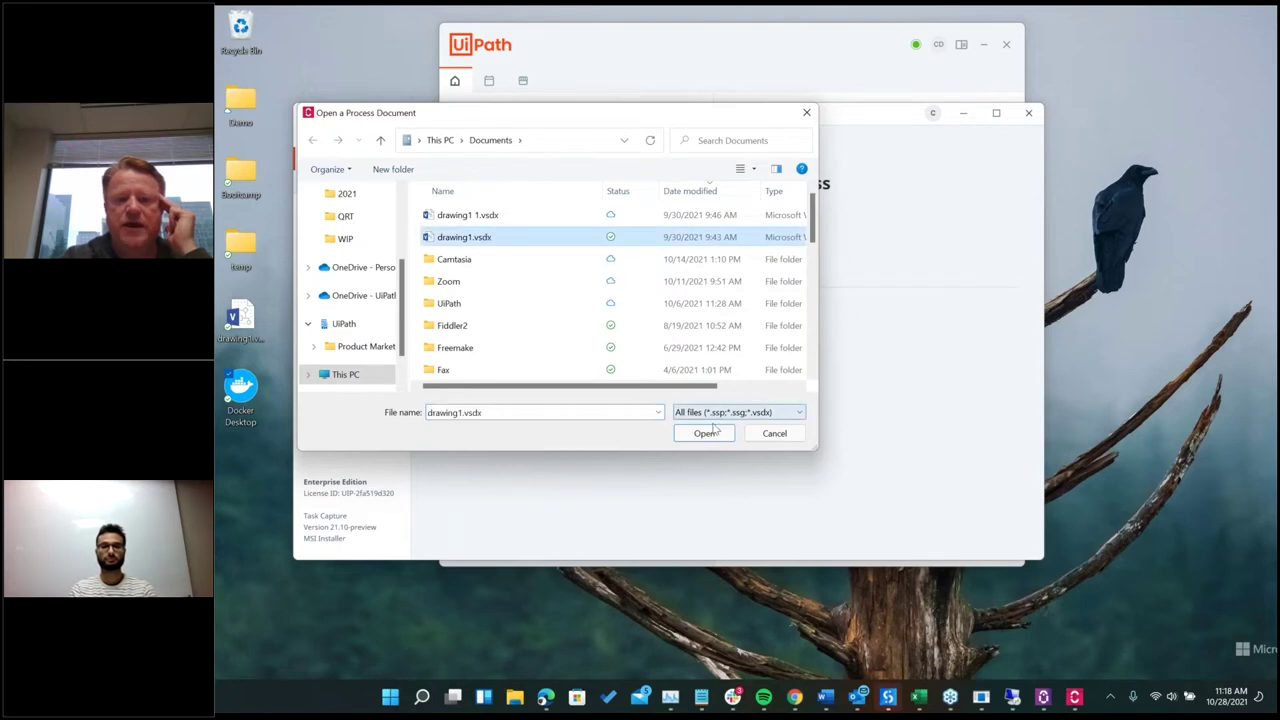
pyautogui.click(657, 412)
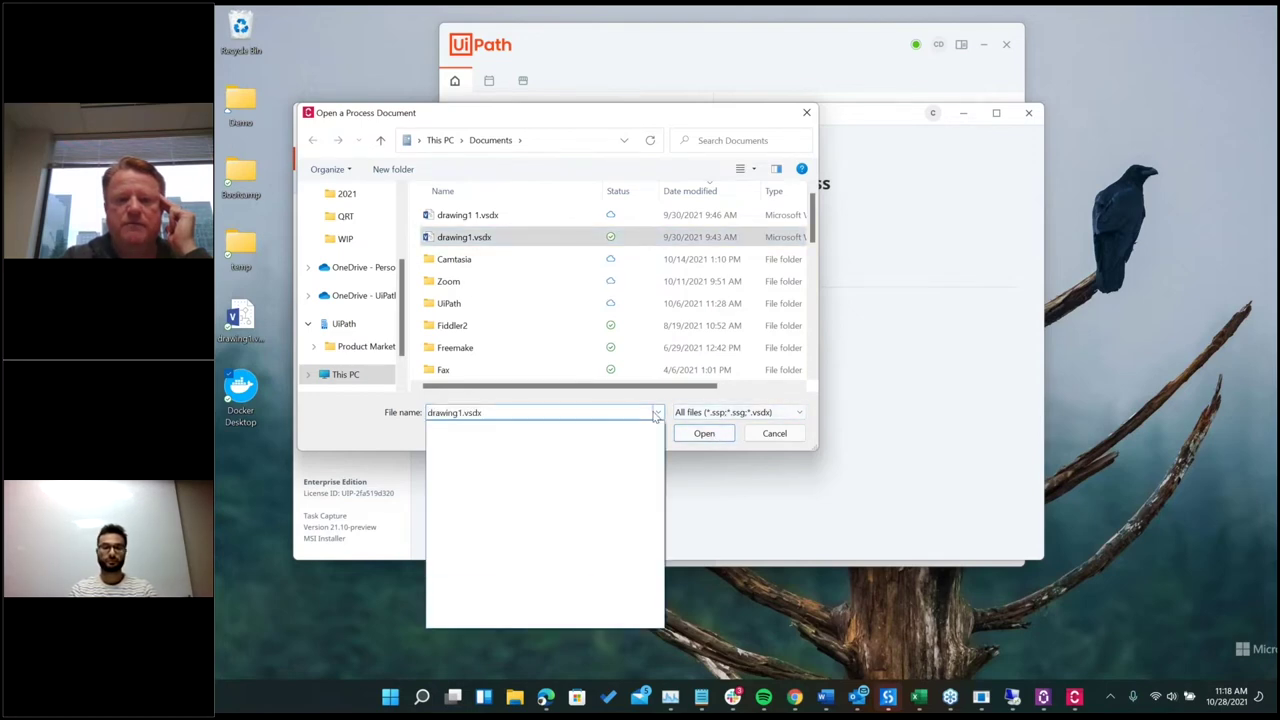
pyautogui.click(722, 418)
pyautogui.click(722, 418)
pyautogui.click(720, 450)
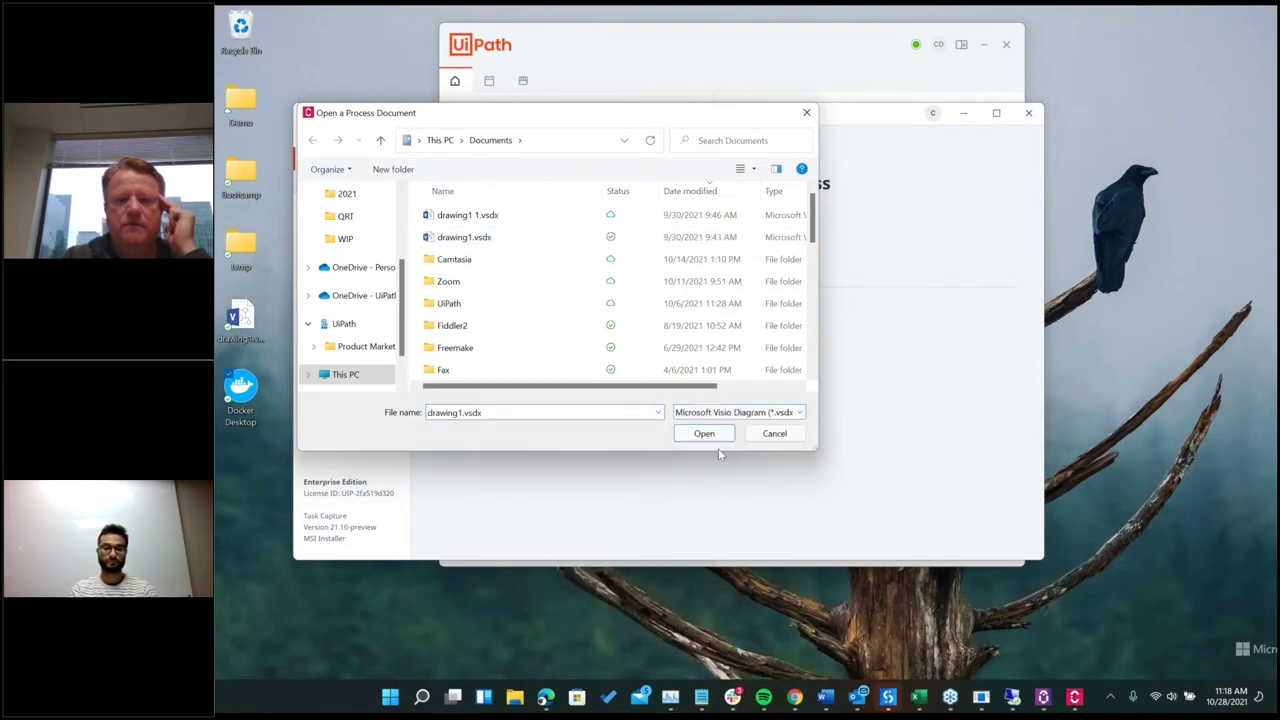
pyautogui.click(486, 240)
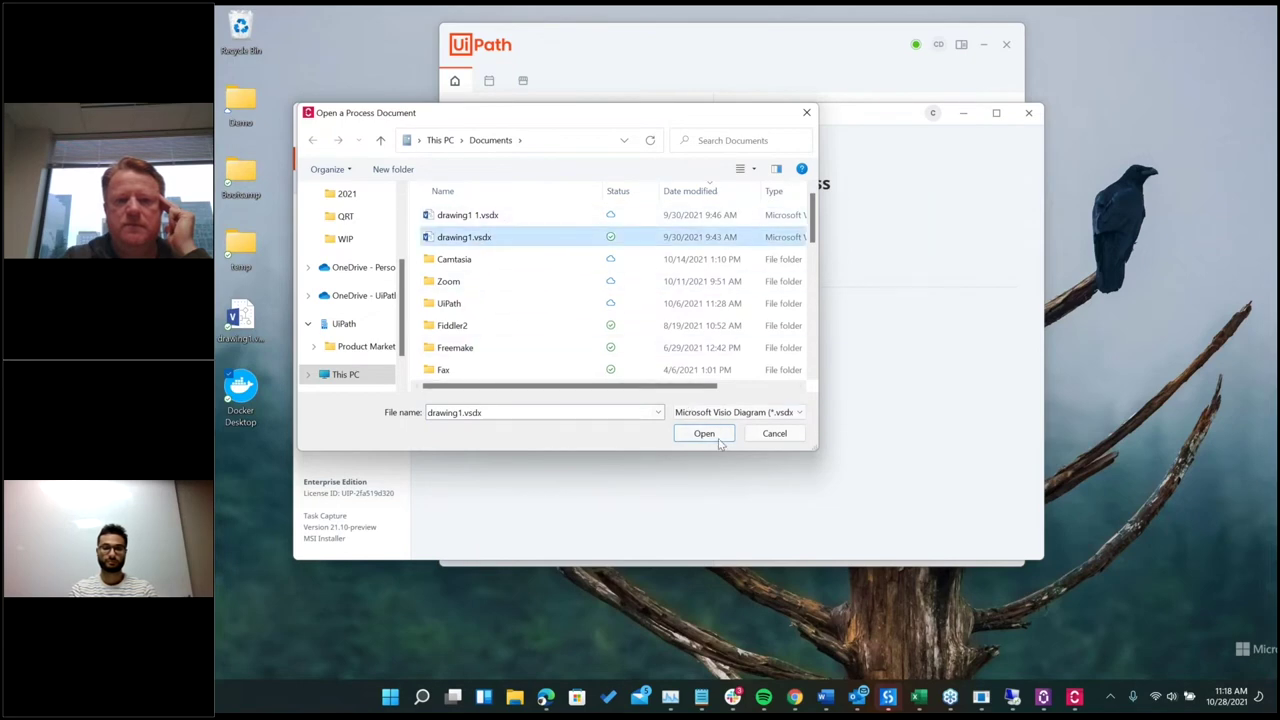
pyautogui.click(718, 441)
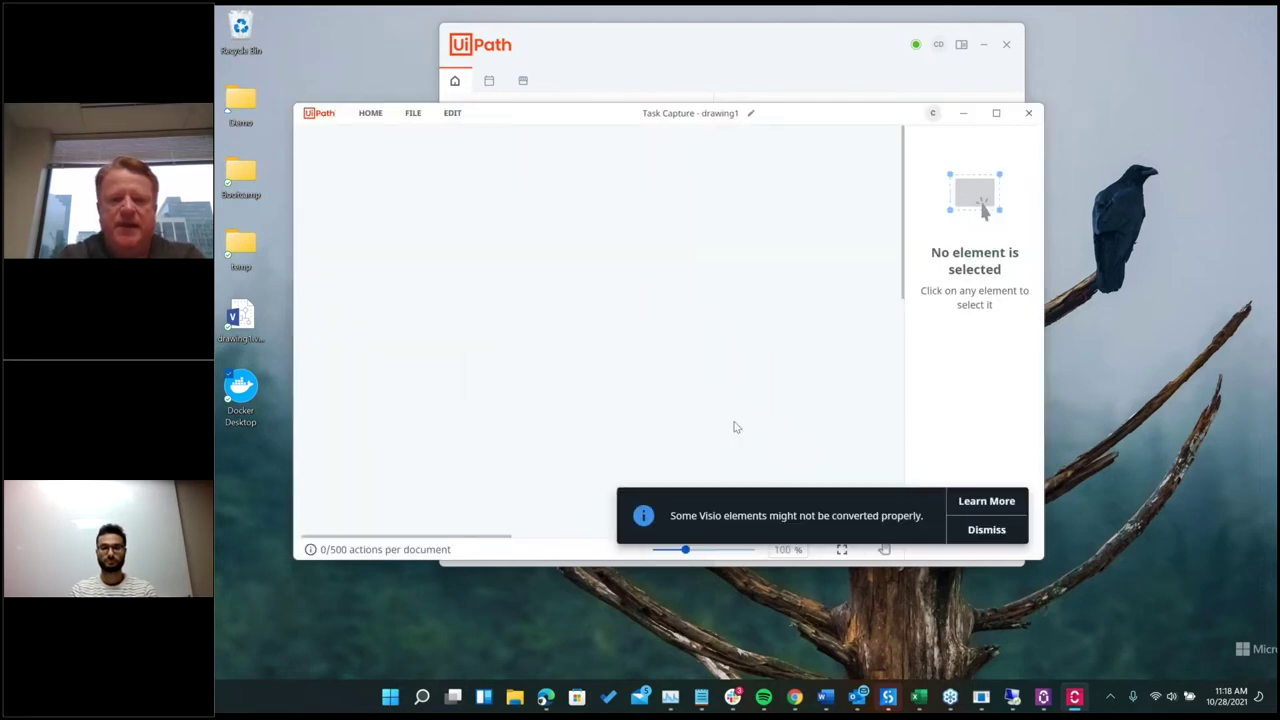
# Step: Dismiss the Visio conversion notice and examine the imported flowchart from its Start element through the Decision branches
pyautogui.scroll(-3, 620, 322)
pyautogui.scroll(-3, 621, 325)
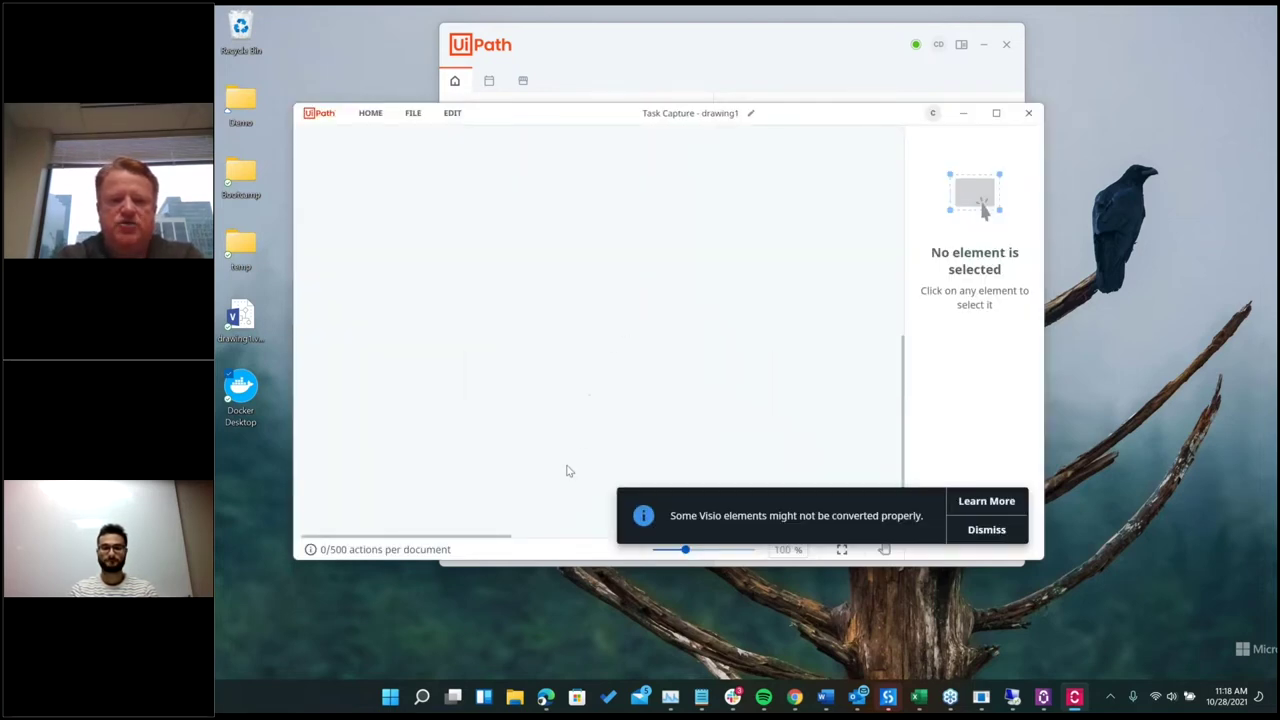
pyautogui.click(989, 530)
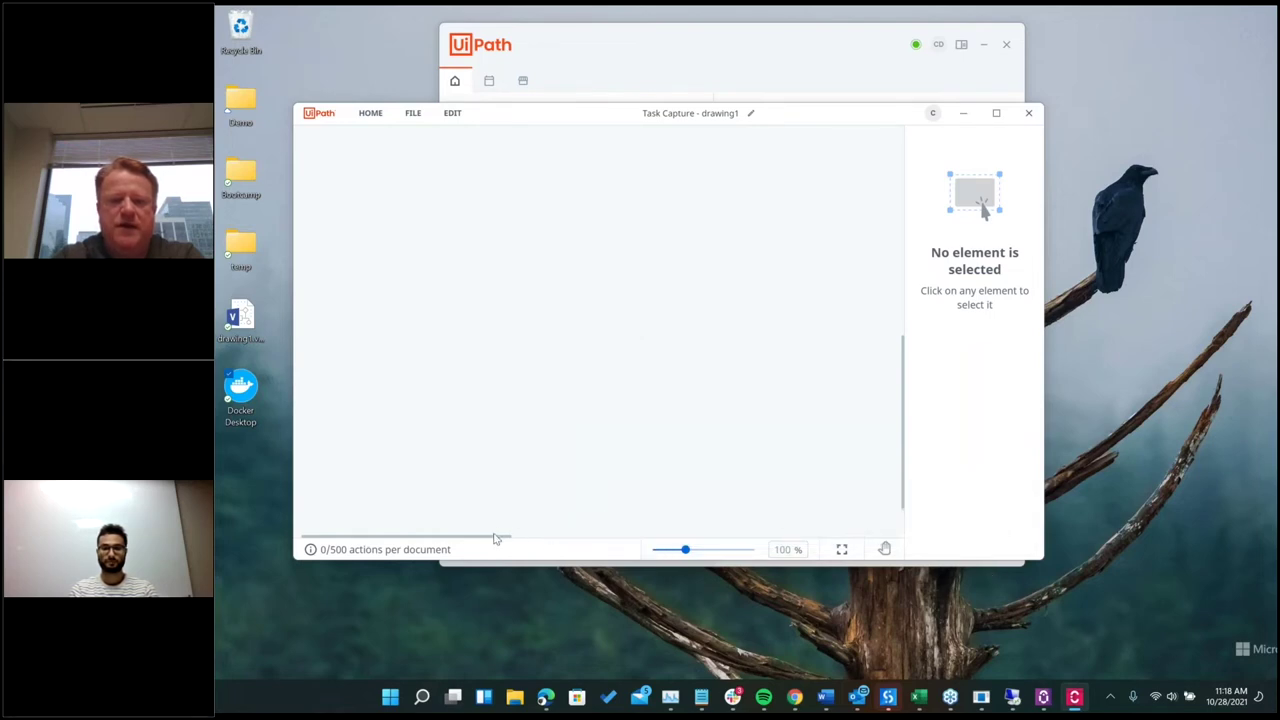
pyautogui.moveTo(505, 540); pyautogui.dragTo(719, 540)
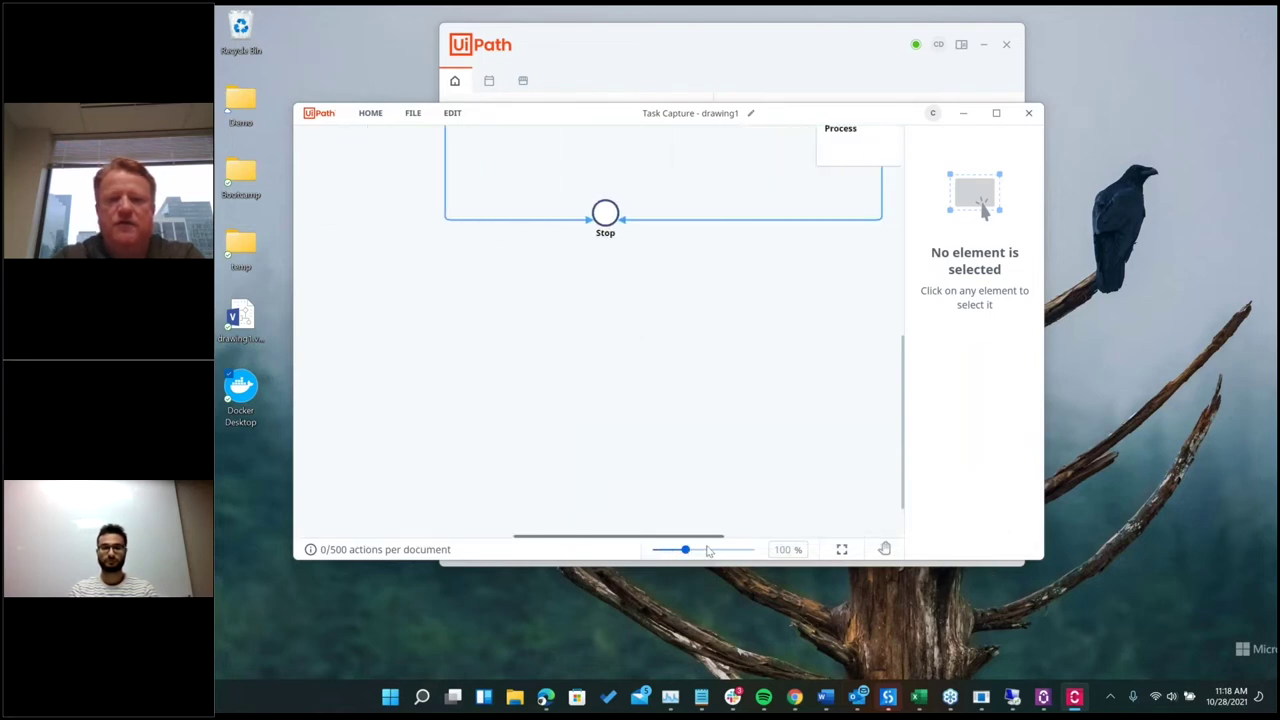
pyautogui.scroll(3, 789, 336)
pyautogui.scroll(2, 789, 336)
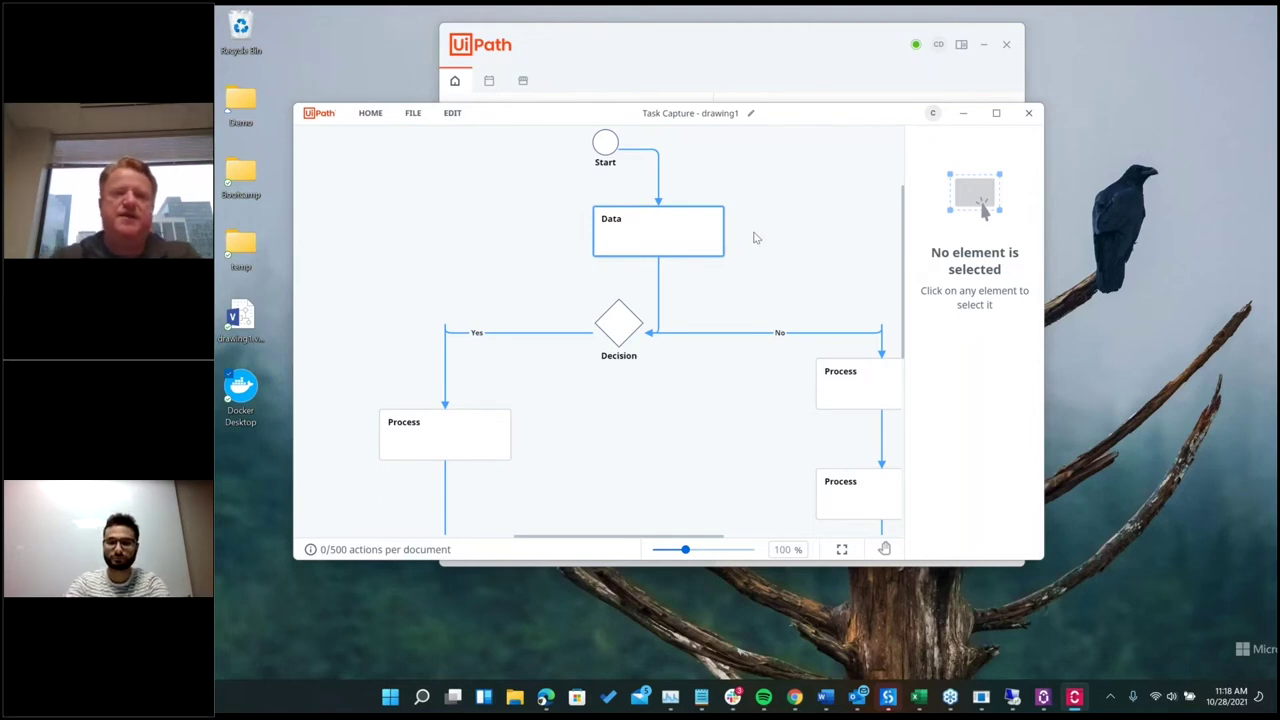
pyautogui.moveTo(852, 121); pyautogui.dragTo(775, 148)
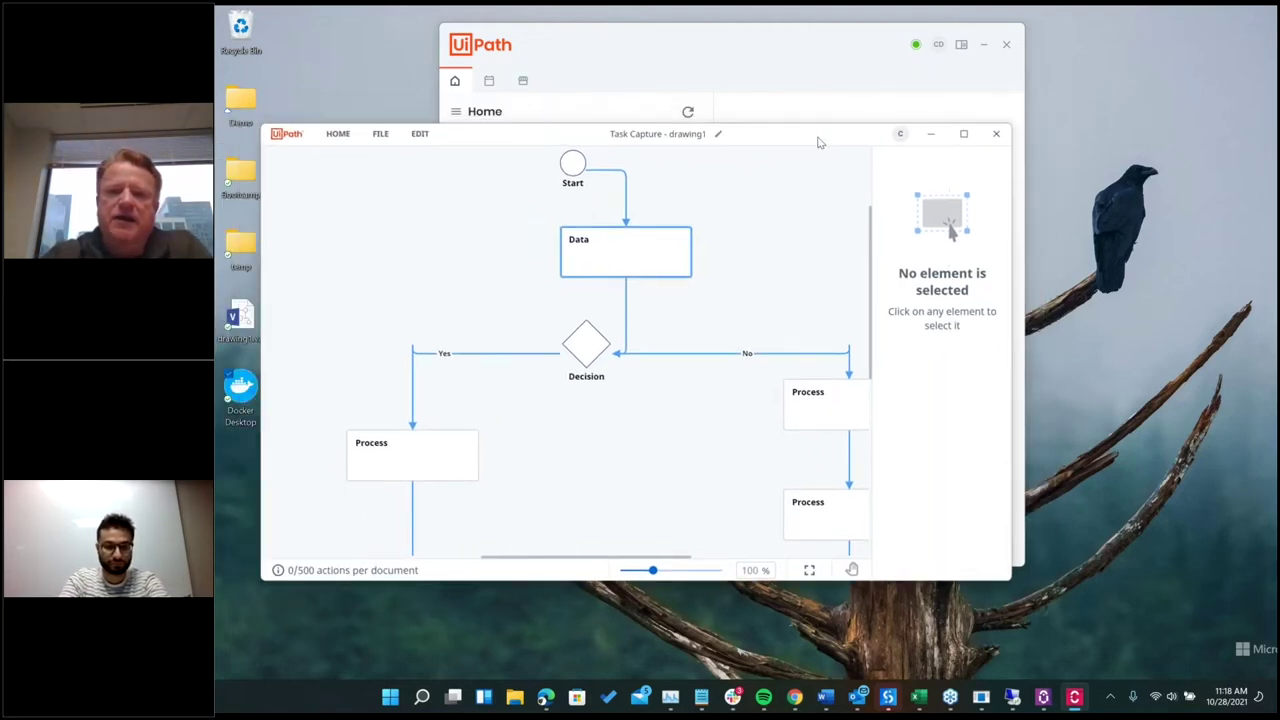
# Step: Create a new Task Capture document and choose to build it with Capture Process
pyautogui.click(337, 134)
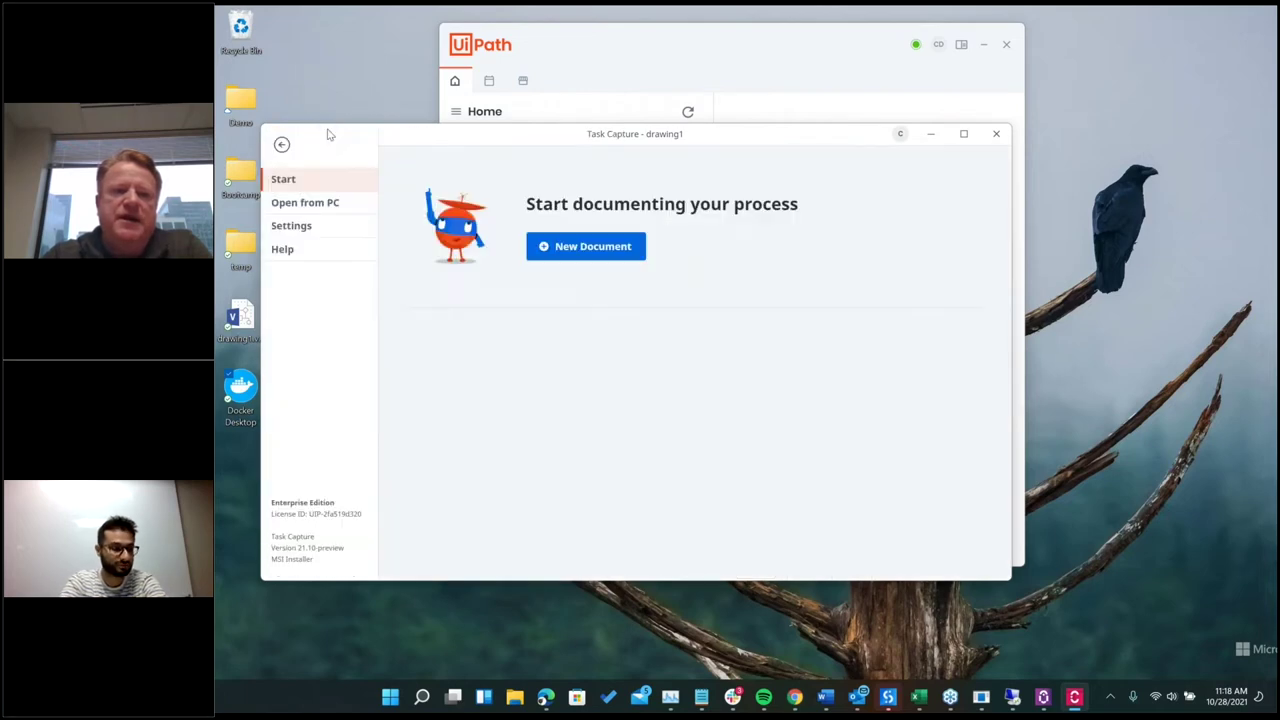
pyautogui.click(599, 251)
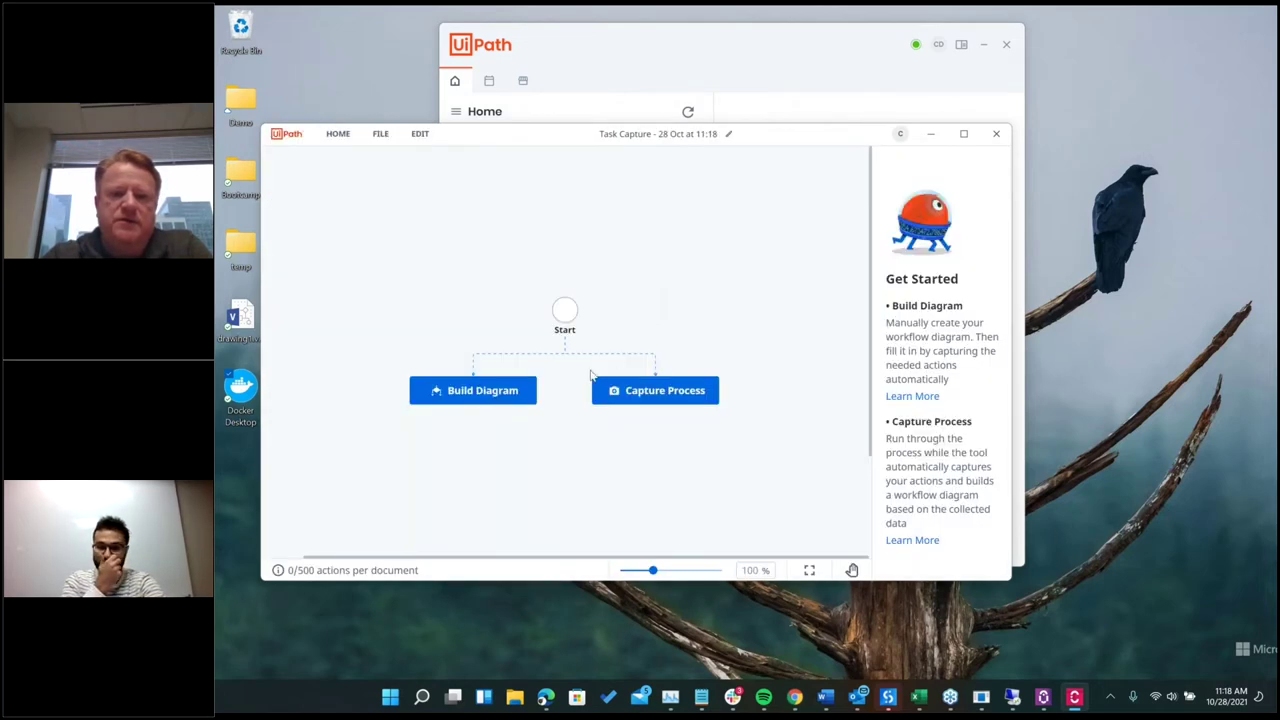
pyautogui.click(657, 391)
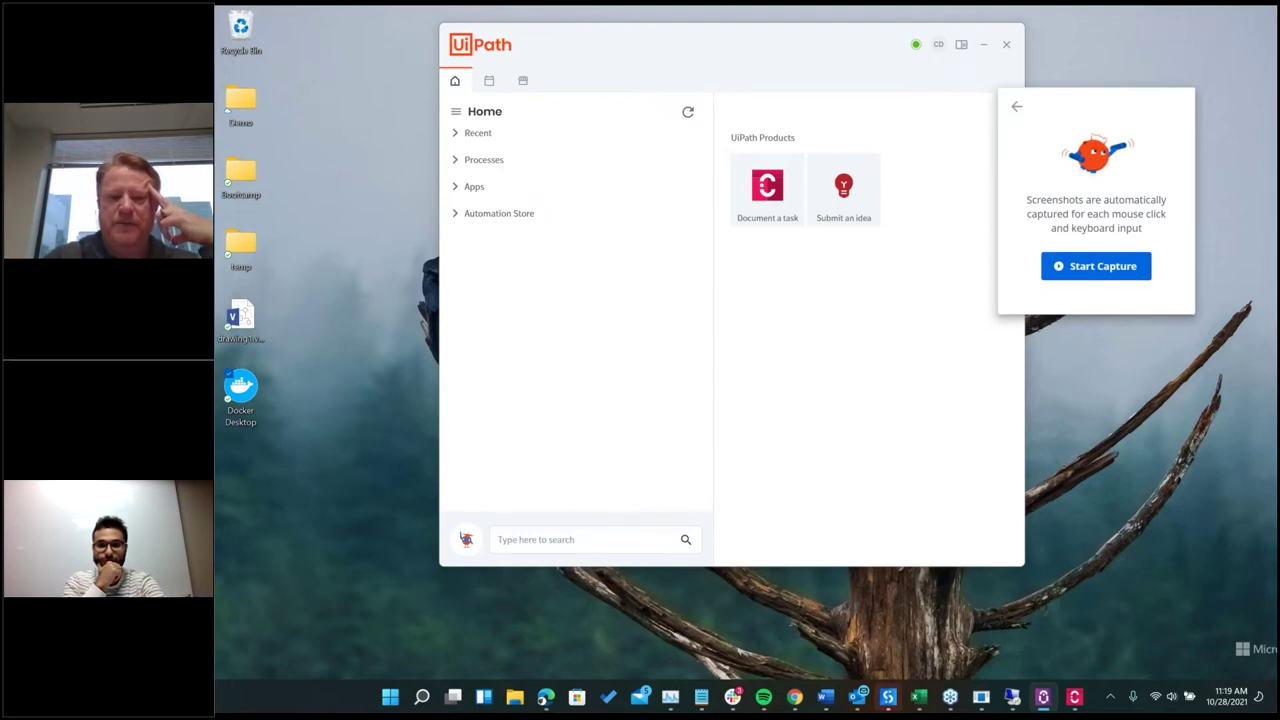
# Step: Switch to the DoubleUI deposit form, place it clear of the capture widget, and start the capture
pyautogui.click(981, 700)
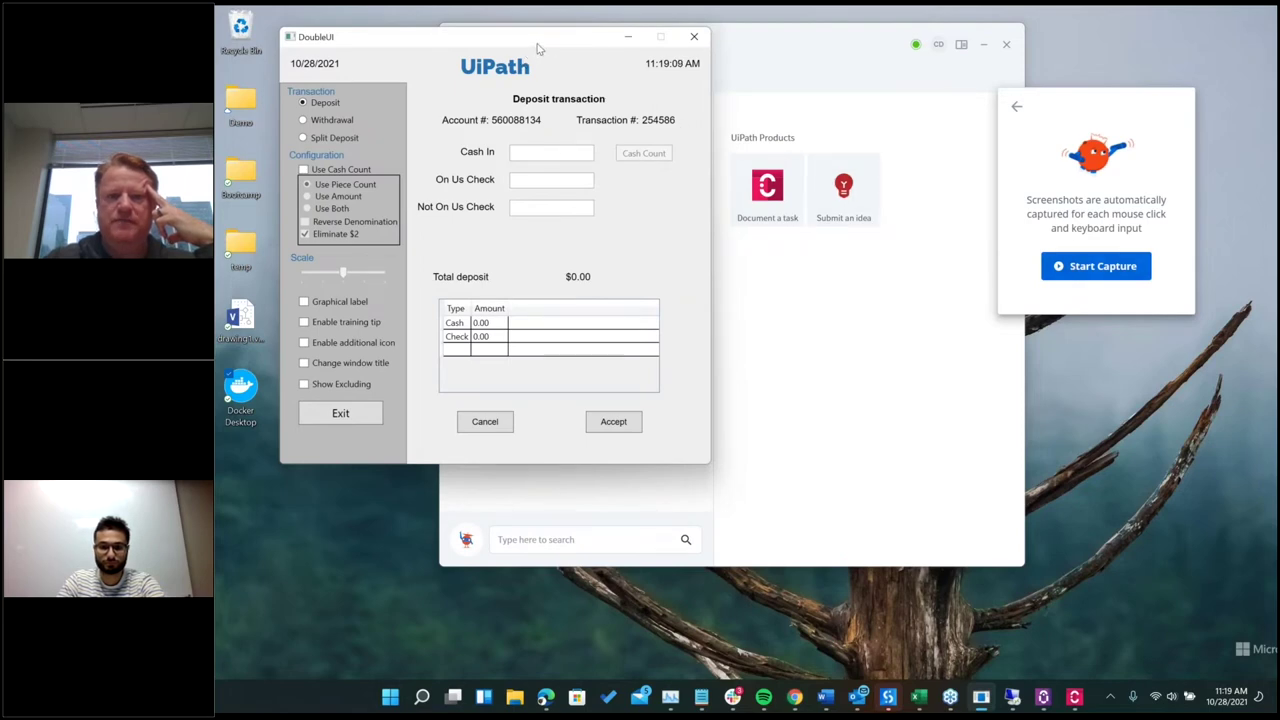
pyautogui.moveTo(535, 50); pyautogui.dragTo(544, 69)
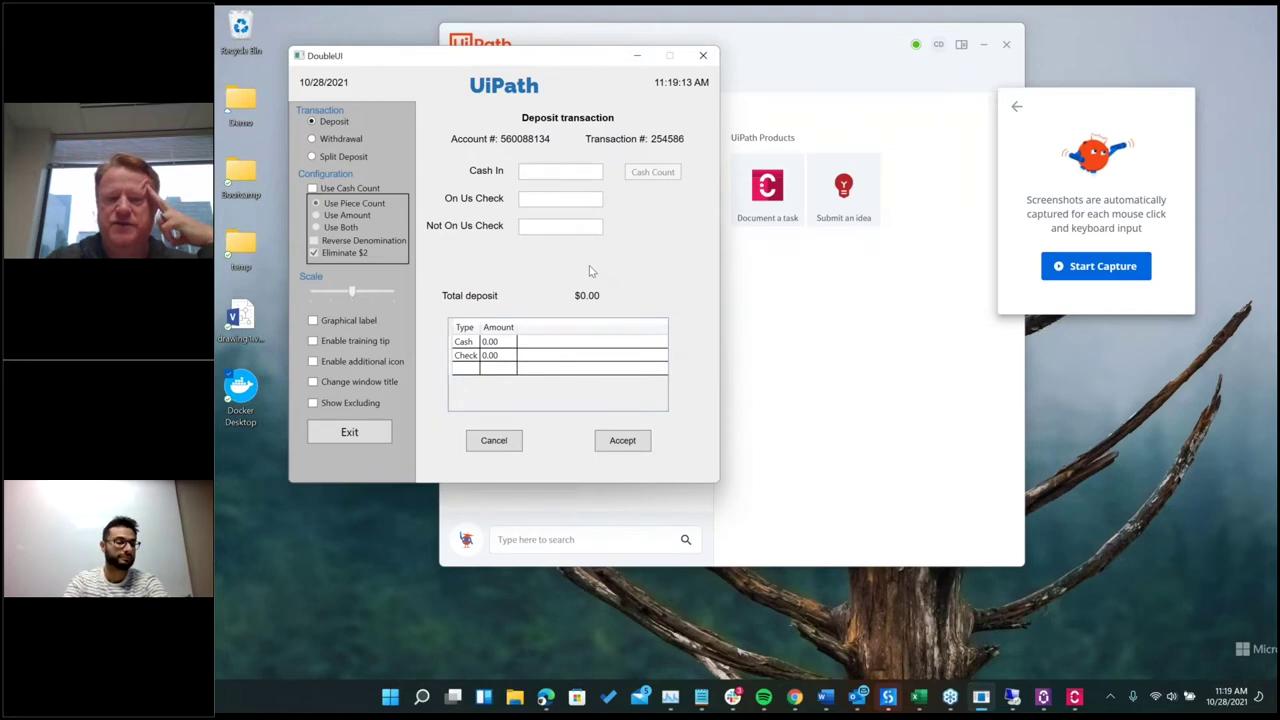
pyautogui.click(1081, 273)
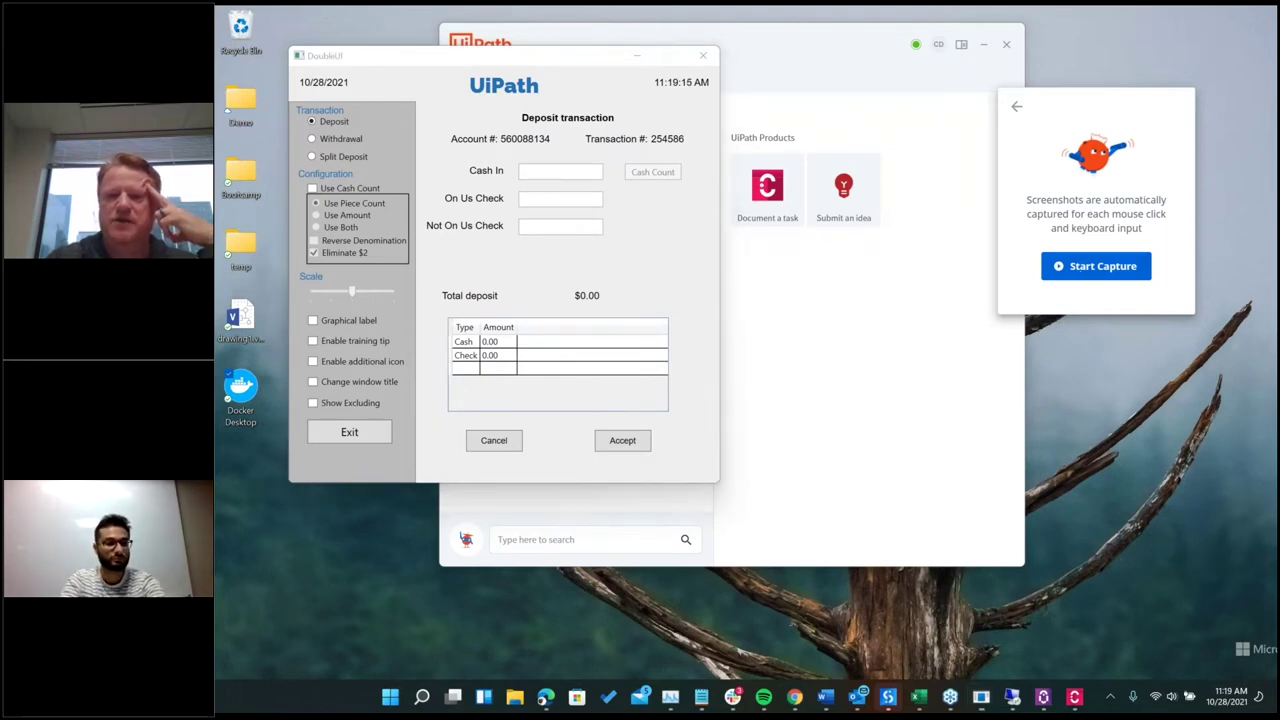
# Step: Submit a deposit in DoubleUI with Cash In 100 and On Us Check 200, leaving Not On Us Check empty
pyautogui.click(555, 171)
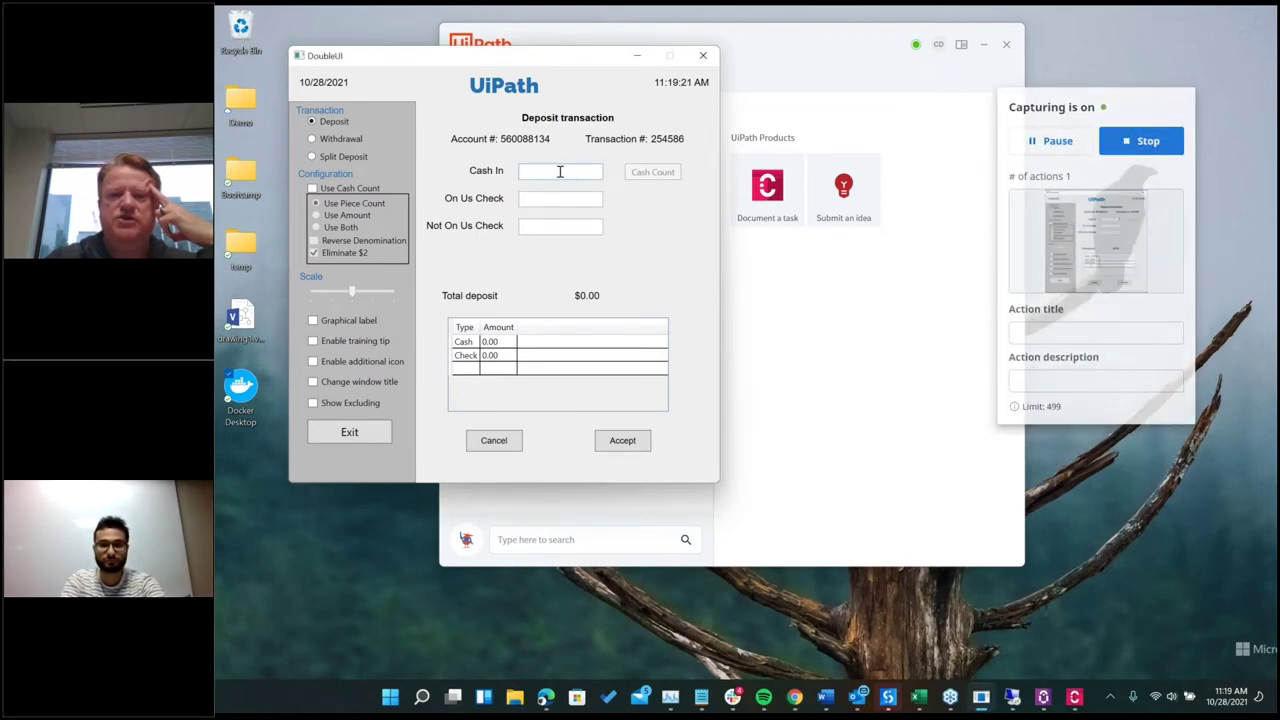
pyautogui.write('100')
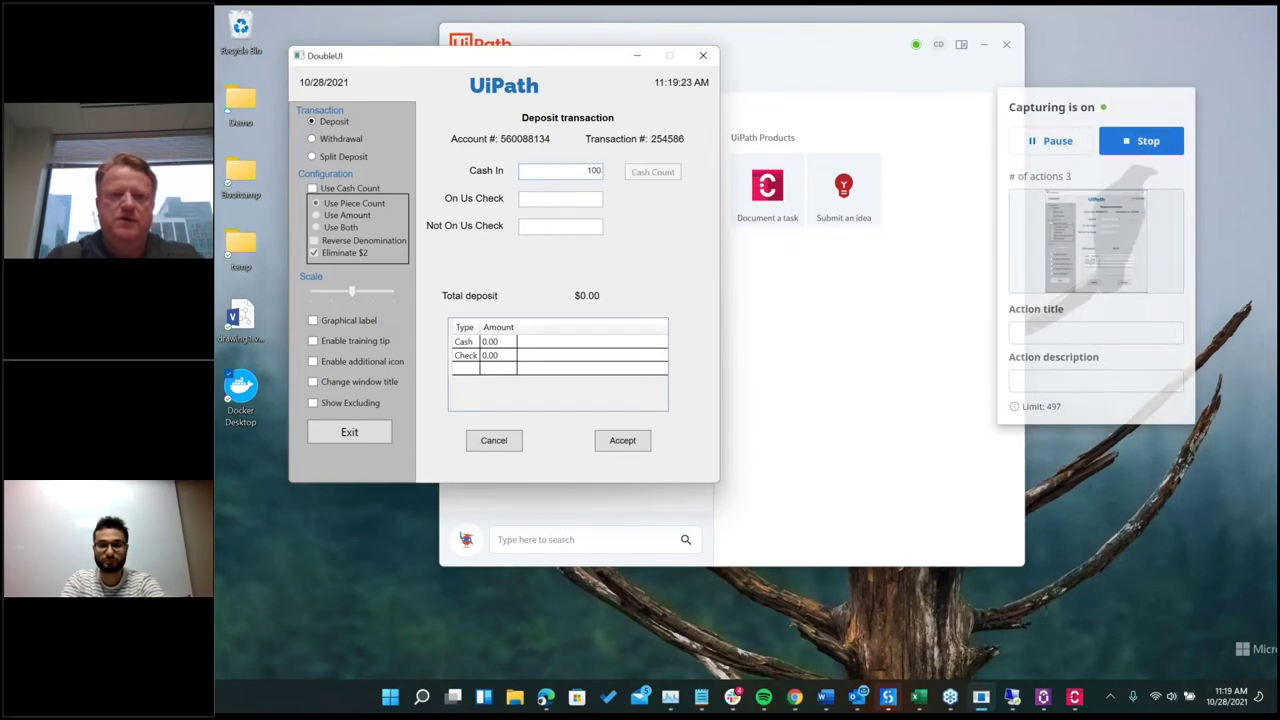
pyautogui.click(577, 199)
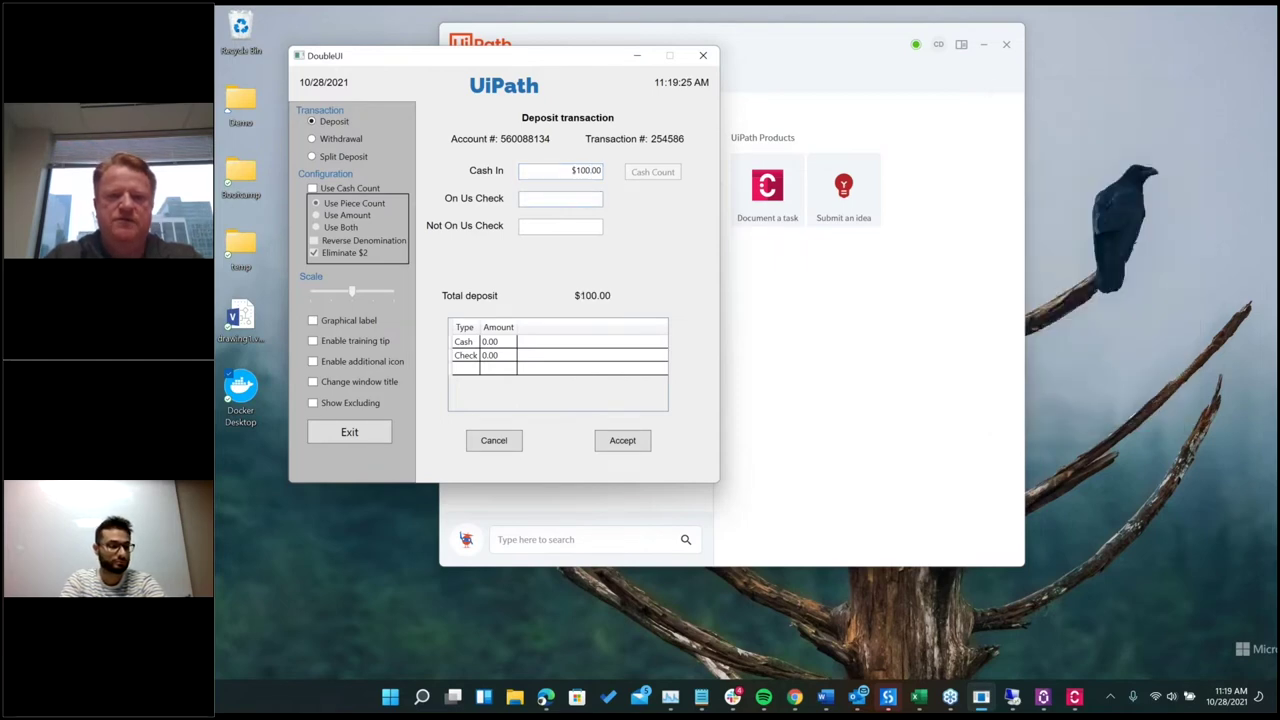
pyautogui.write('200')
pyautogui.click(564, 226)
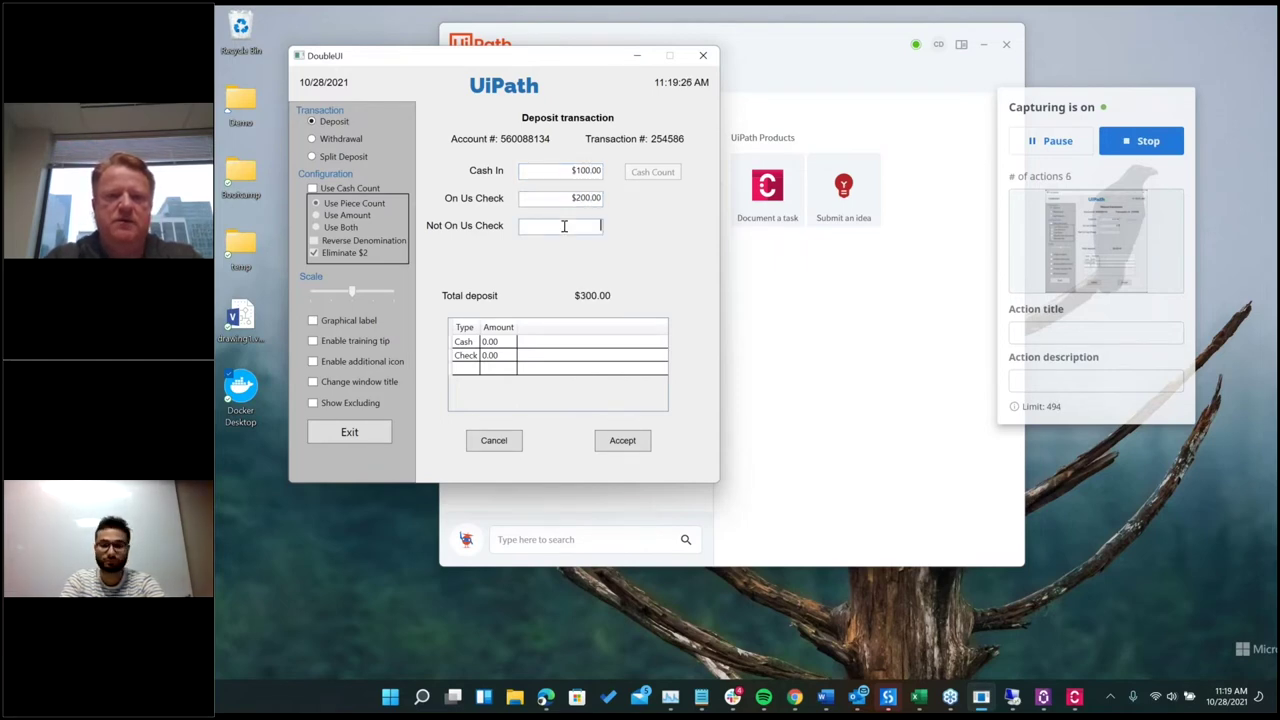
pyautogui.click(618, 444)
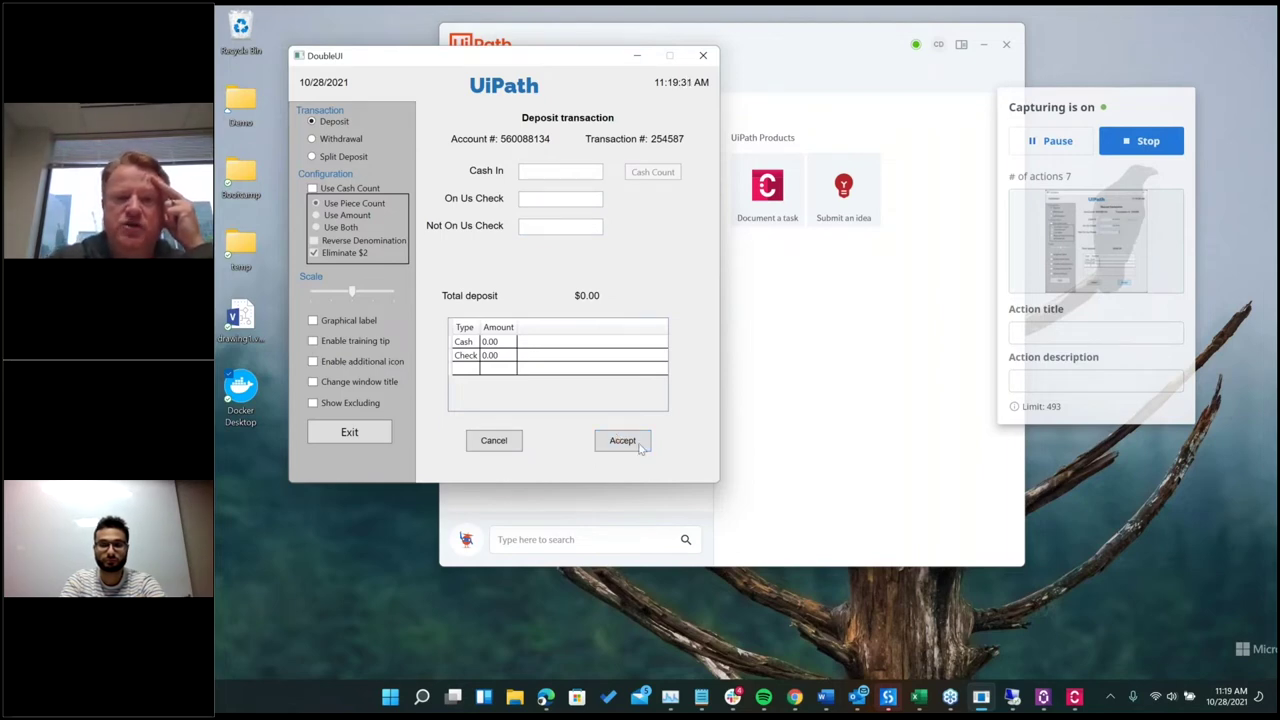
# Step: Submit a second deposit in DoubleUI with Cash In 150 and On Us Check 250
pyautogui.click(587, 169)
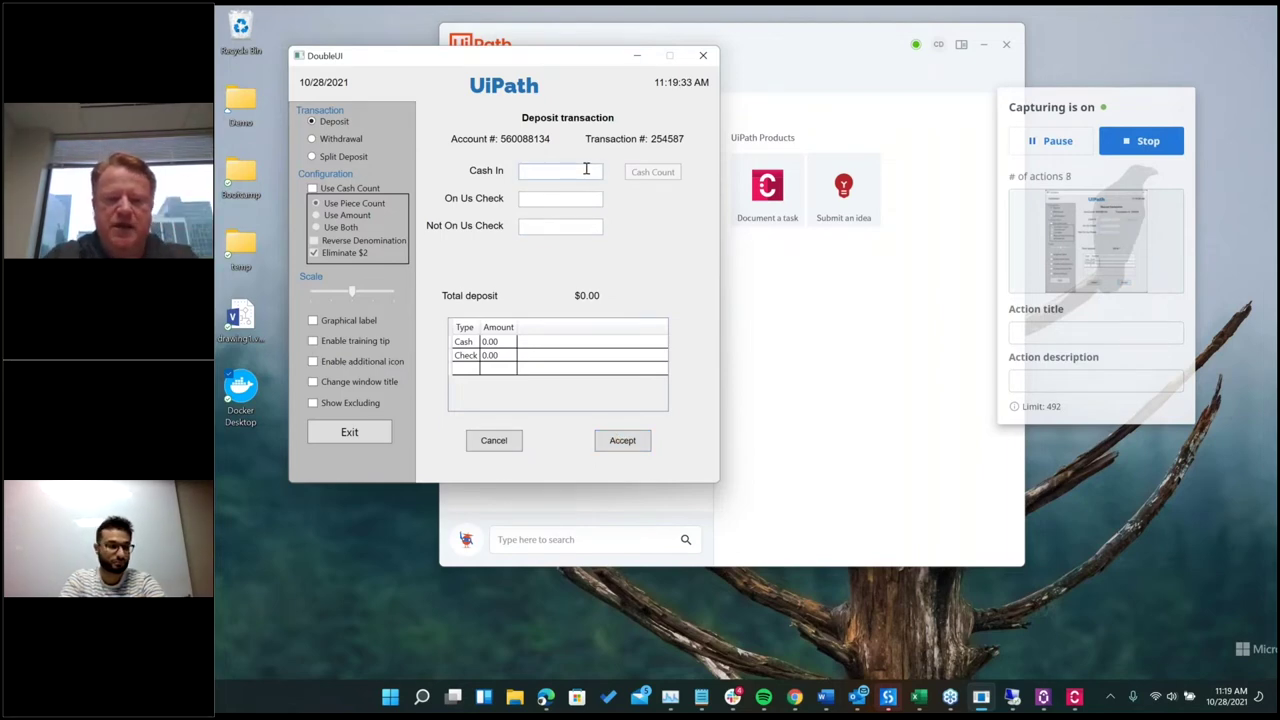
pyautogui.write('1')
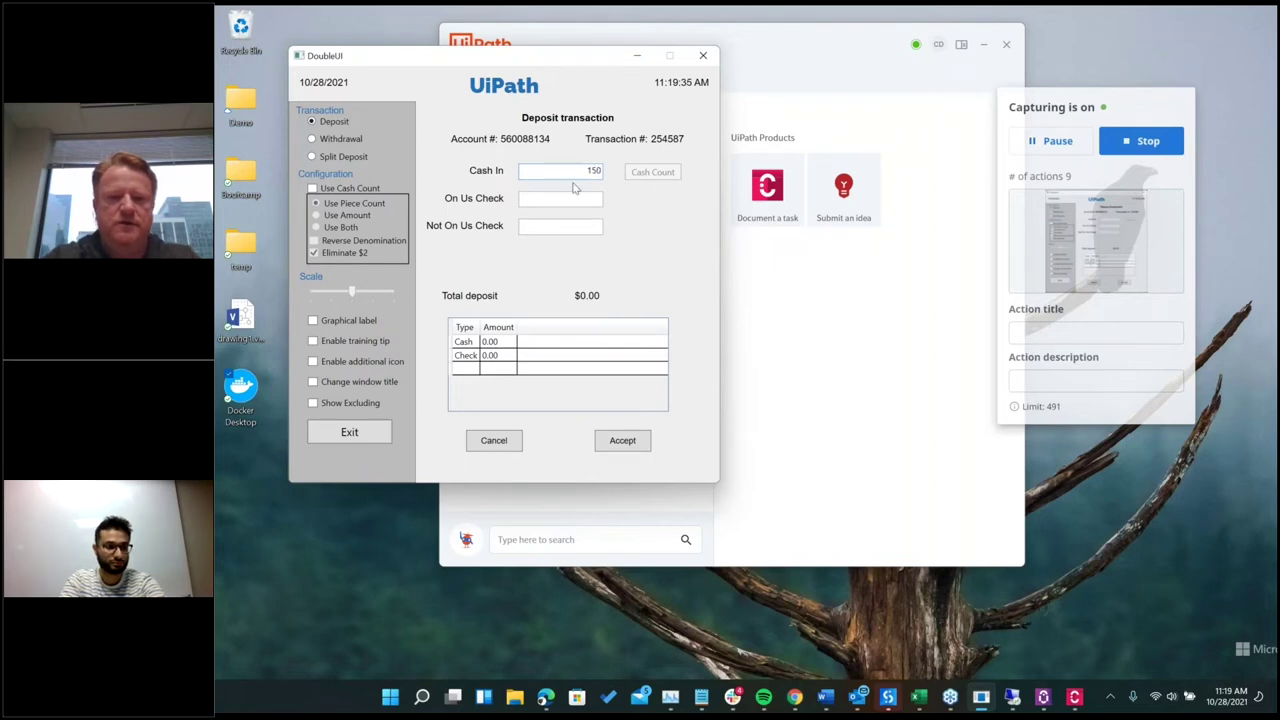
pyautogui.write('50')
pyautogui.press('Tab')
pyautogui.write('0')
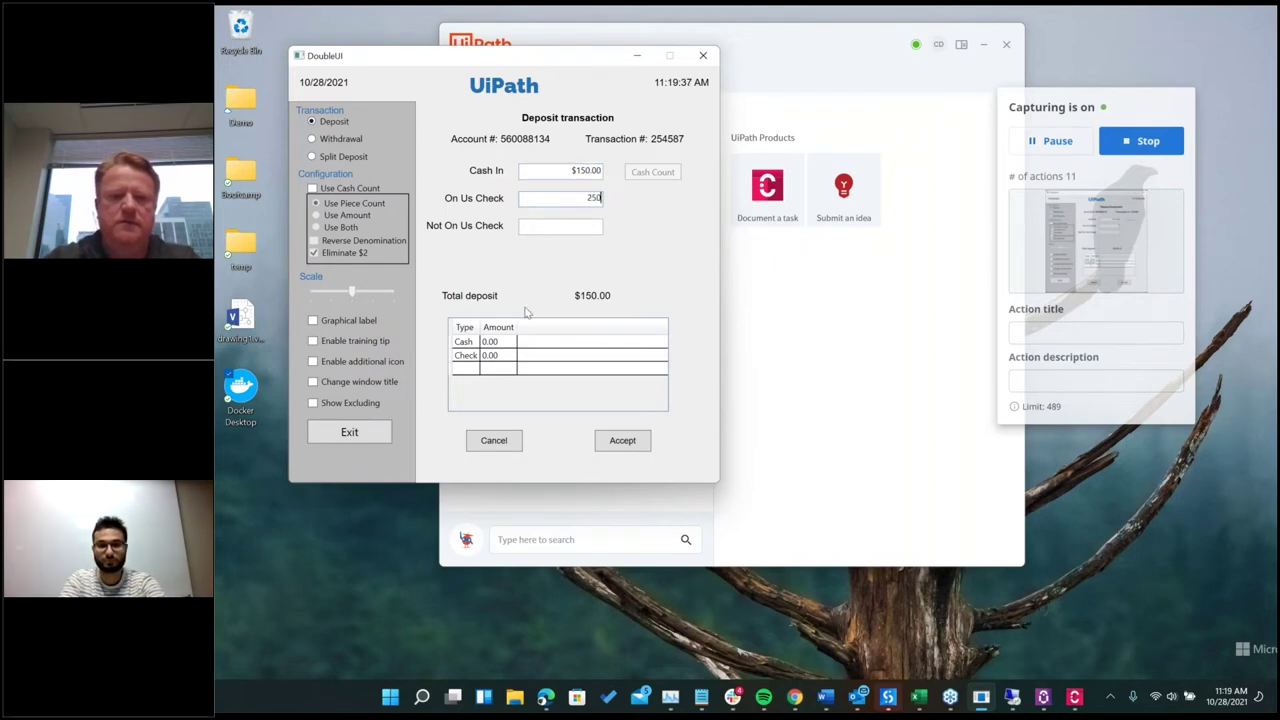
pyautogui.click(622, 440)
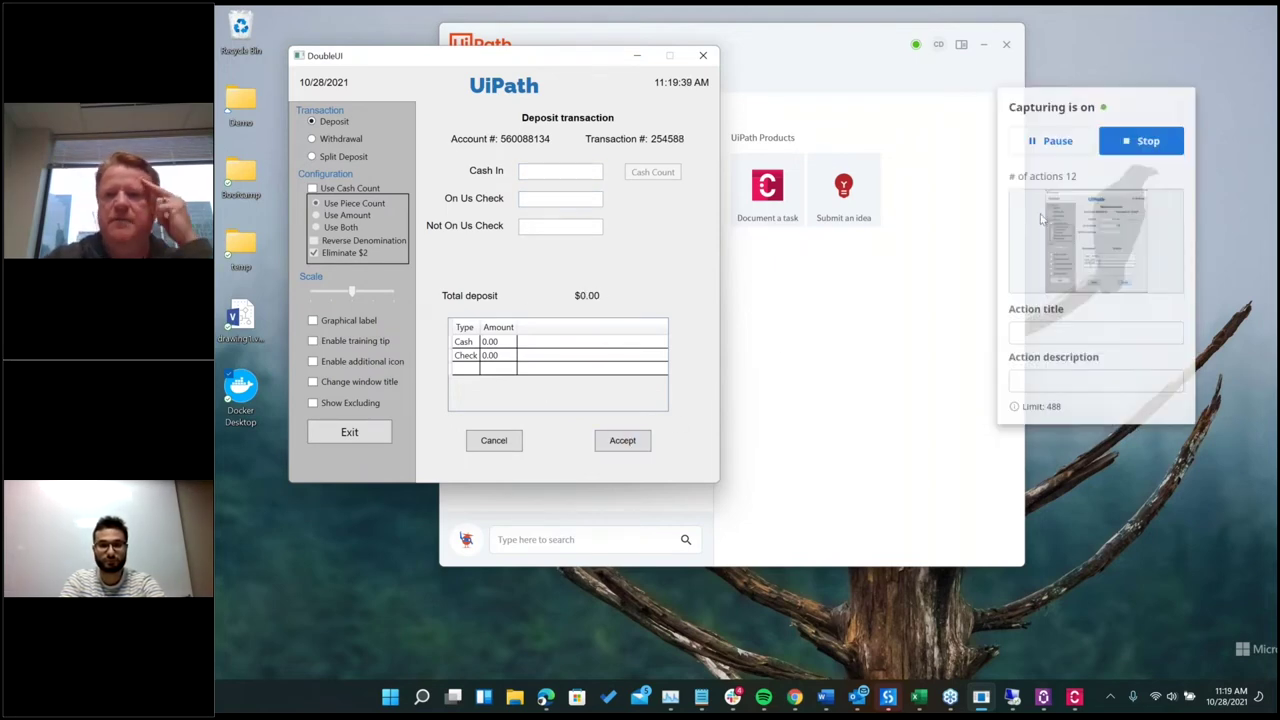
# Step: Stop the process capture and switch back to the Task Capture document
pyautogui.moveTo(1112, 226)
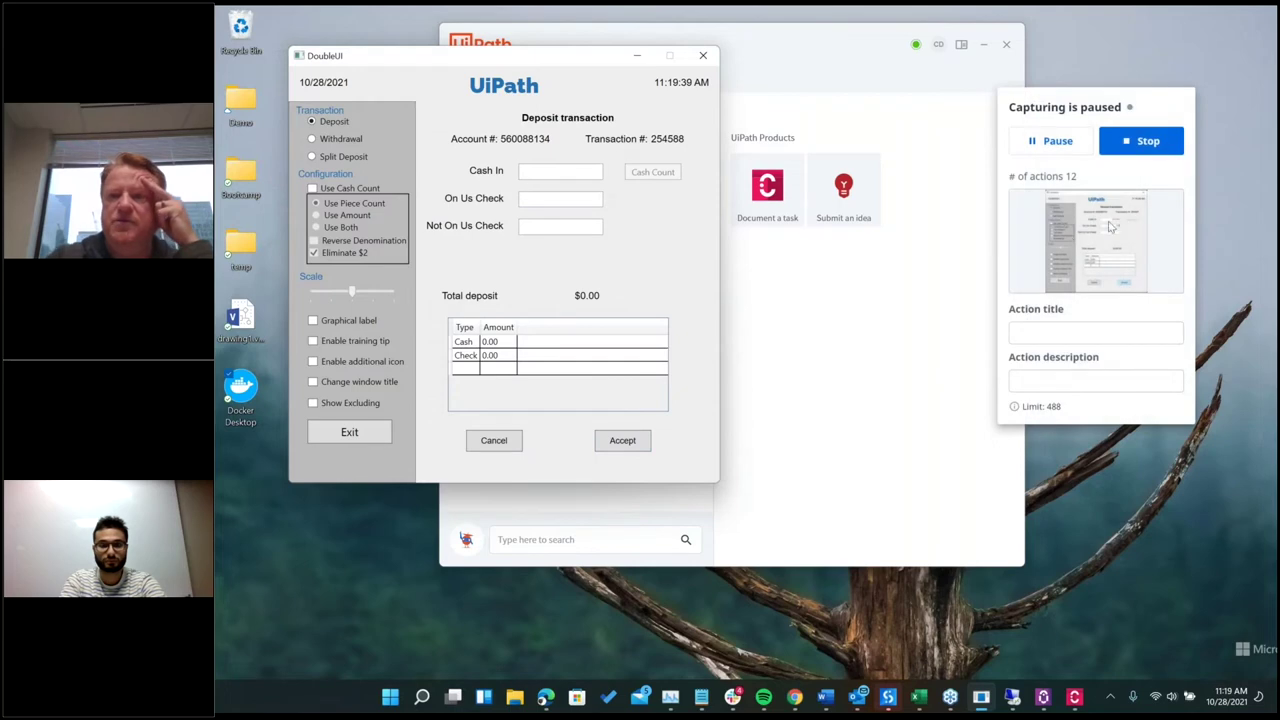
pyautogui.click(1150, 141)
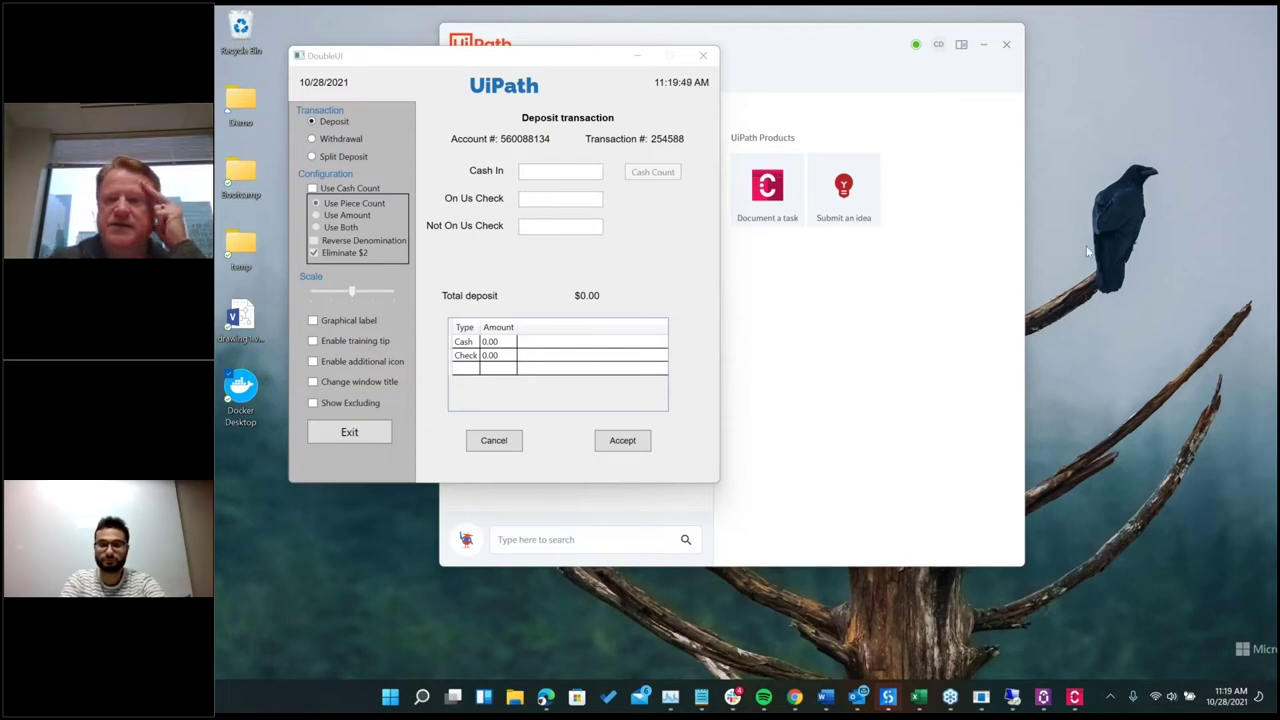
pyautogui.click(1076, 700)
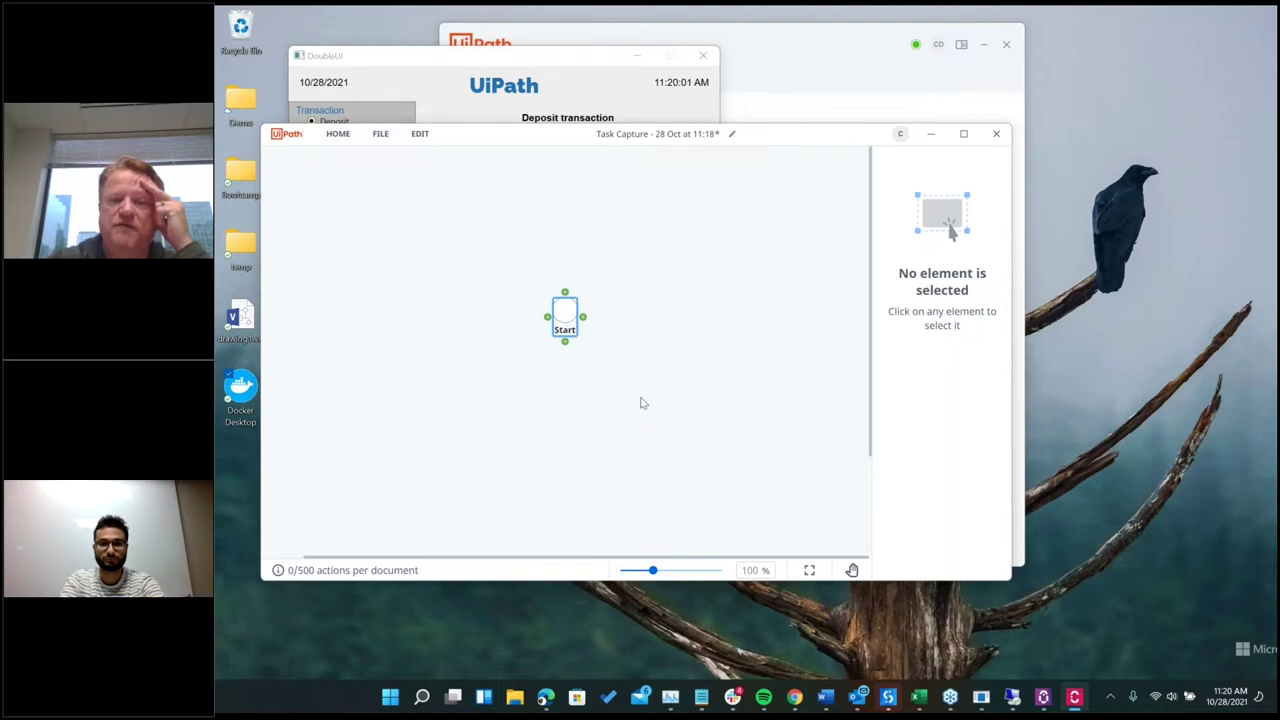
pyautogui.click(541, 66)
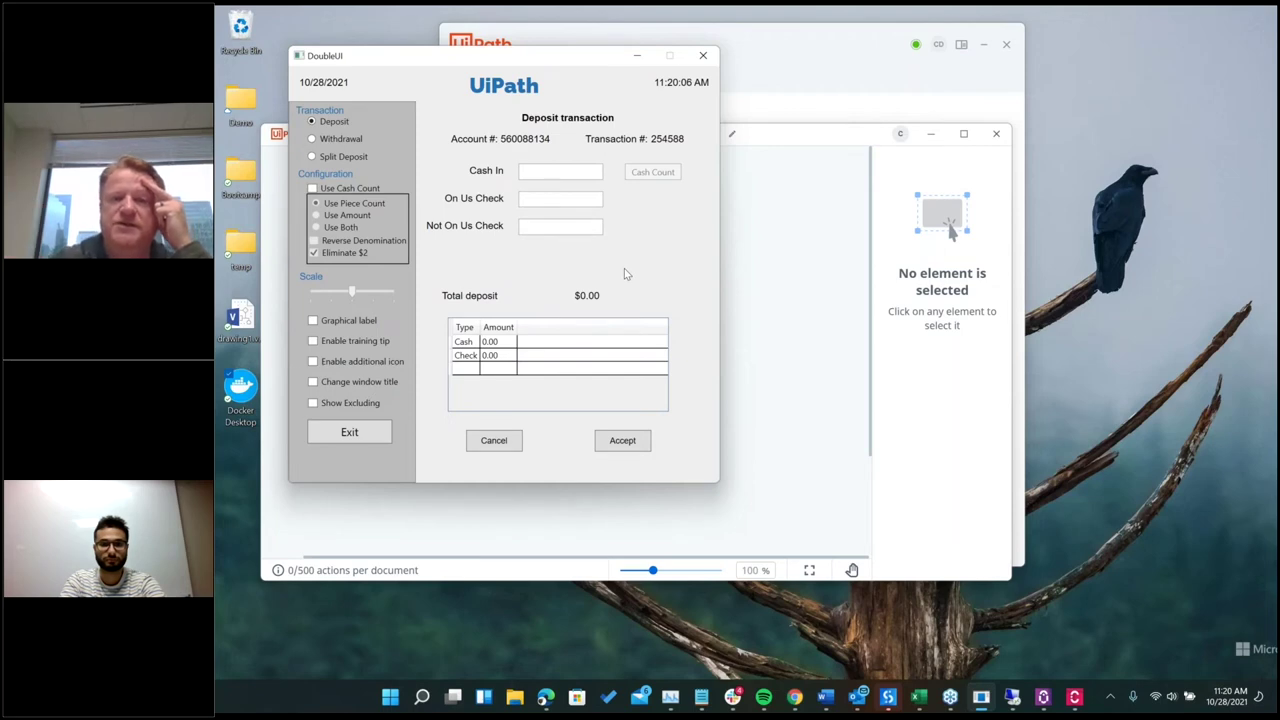
pyautogui.click(816, 136)
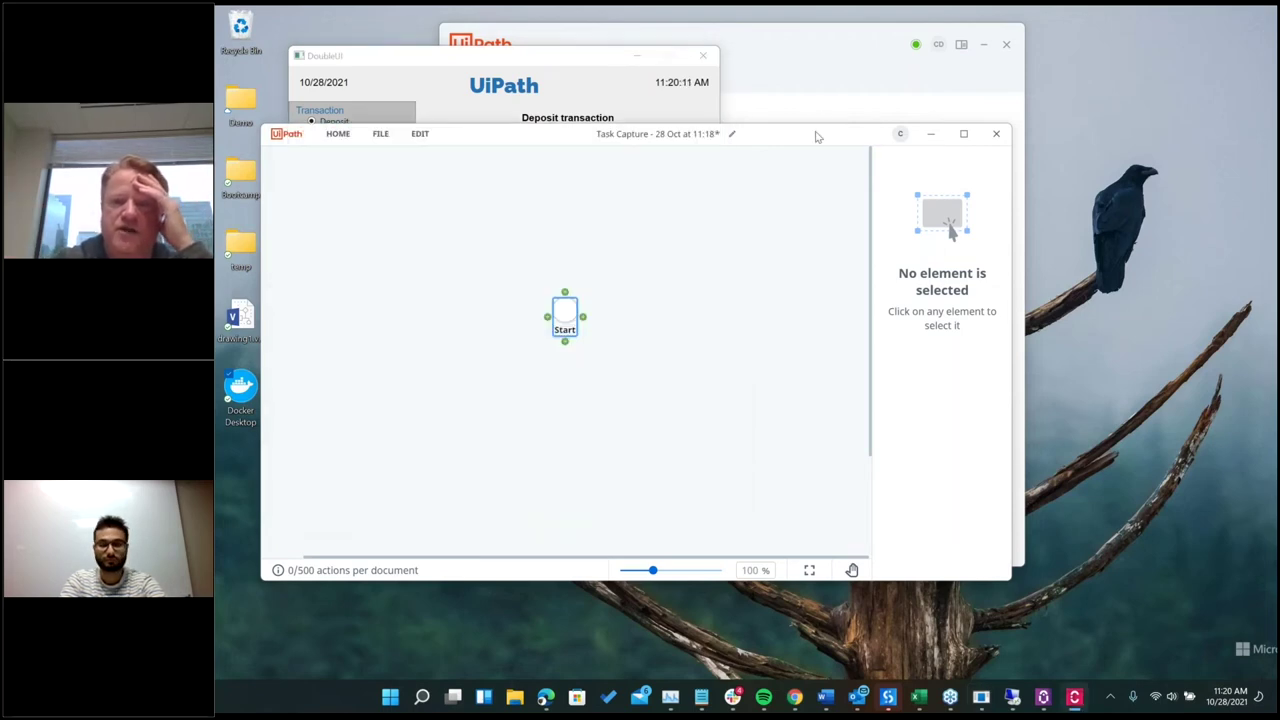
pyautogui.moveTo(816, 136); pyautogui.dragTo(913, 230)
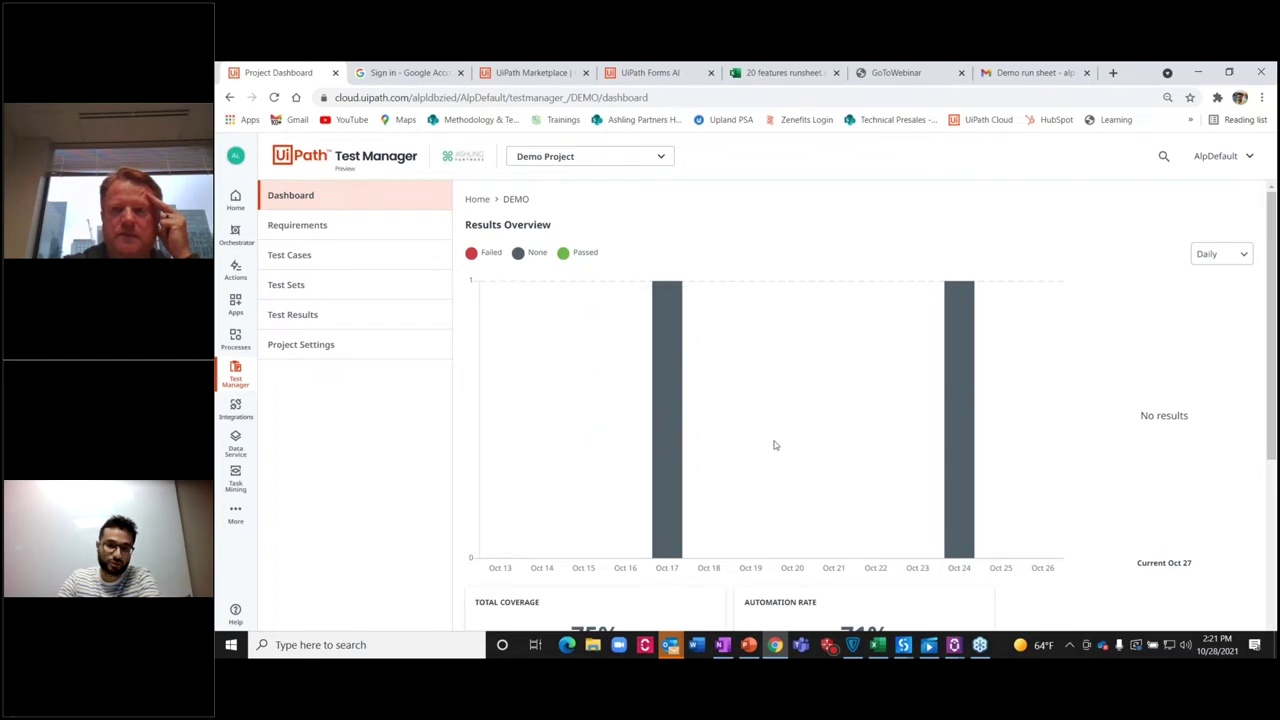
# Step: Examine the Demo Project dashboard's total coverage, automation rate and latest test results in Test Manager
pyautogui.scroll(-2, 634, 465)
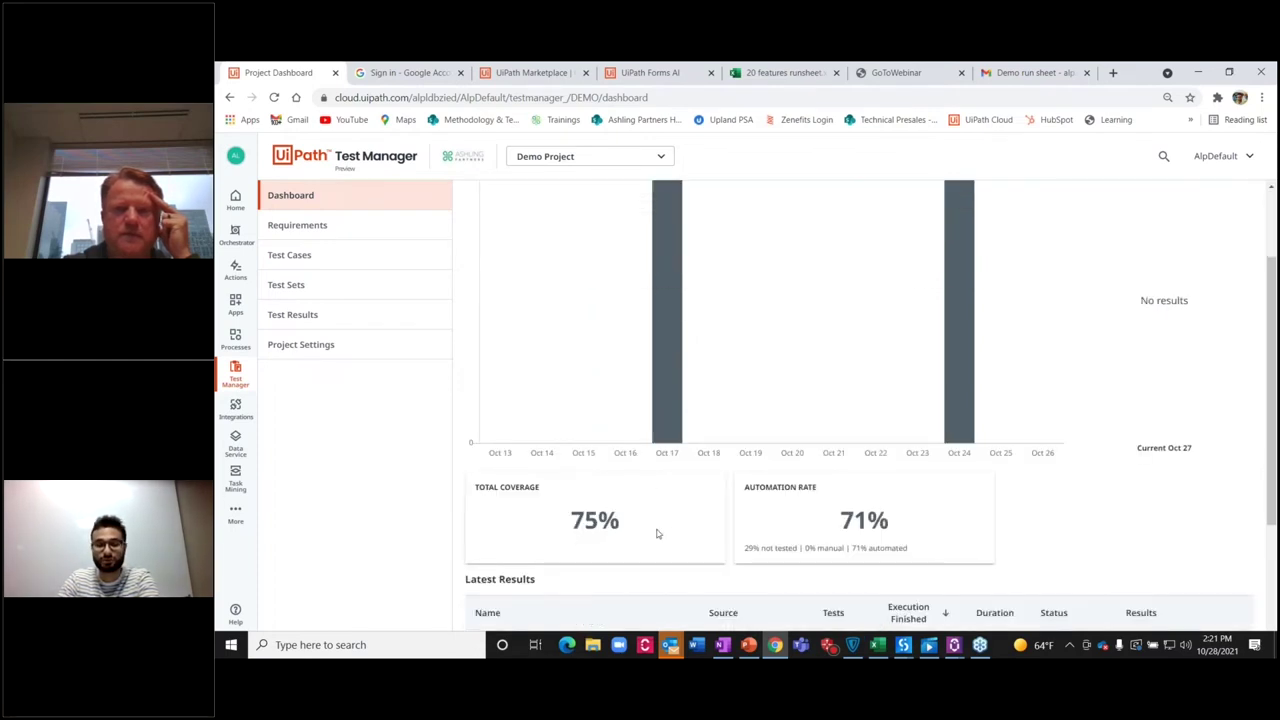
pyautogui.moveTo(640, 526); pyautogui.dragTo(570, 522)
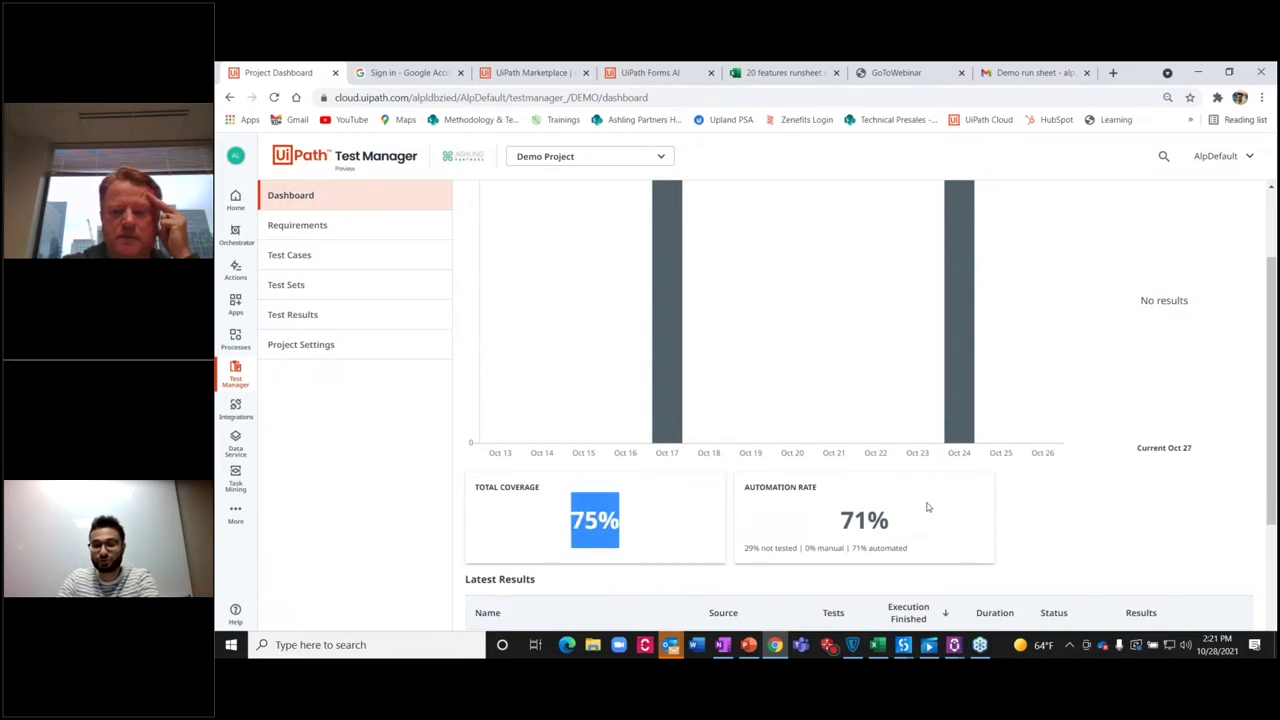
pyautogui.moveTo(887, 524); pyautogui.dragTo(874, 556)
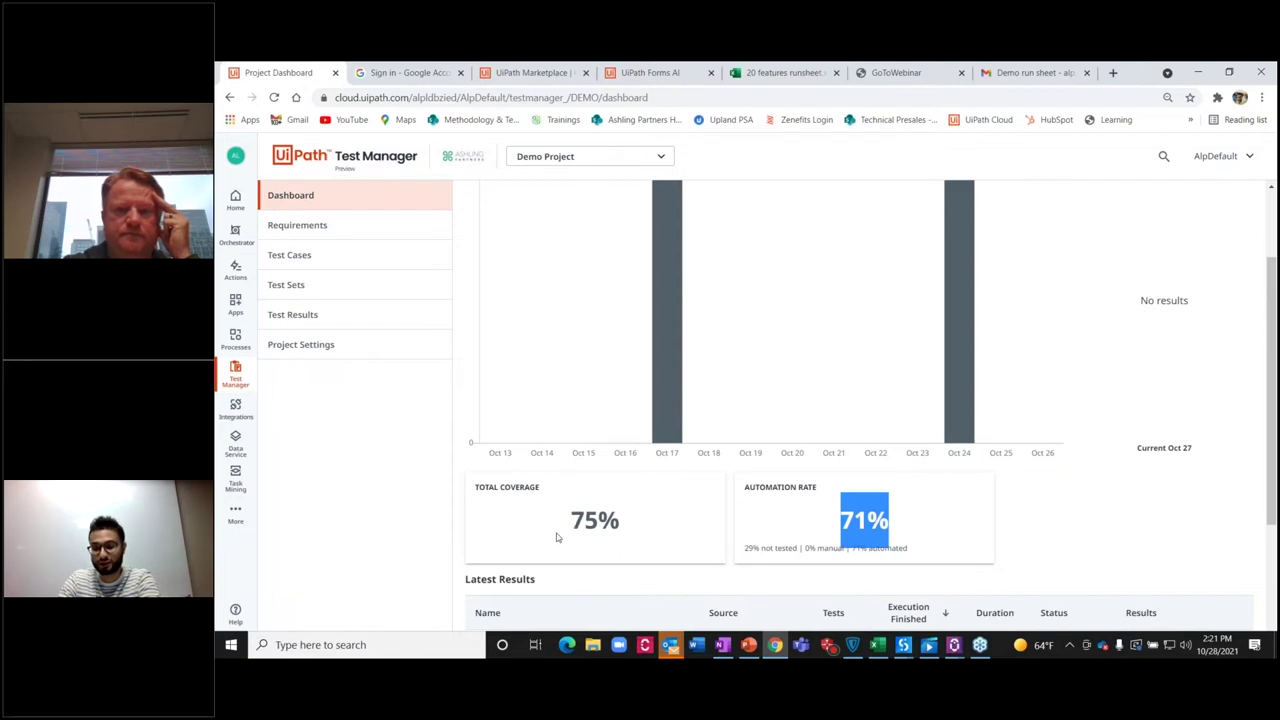
pyautogui.doubleClick(618, 524)
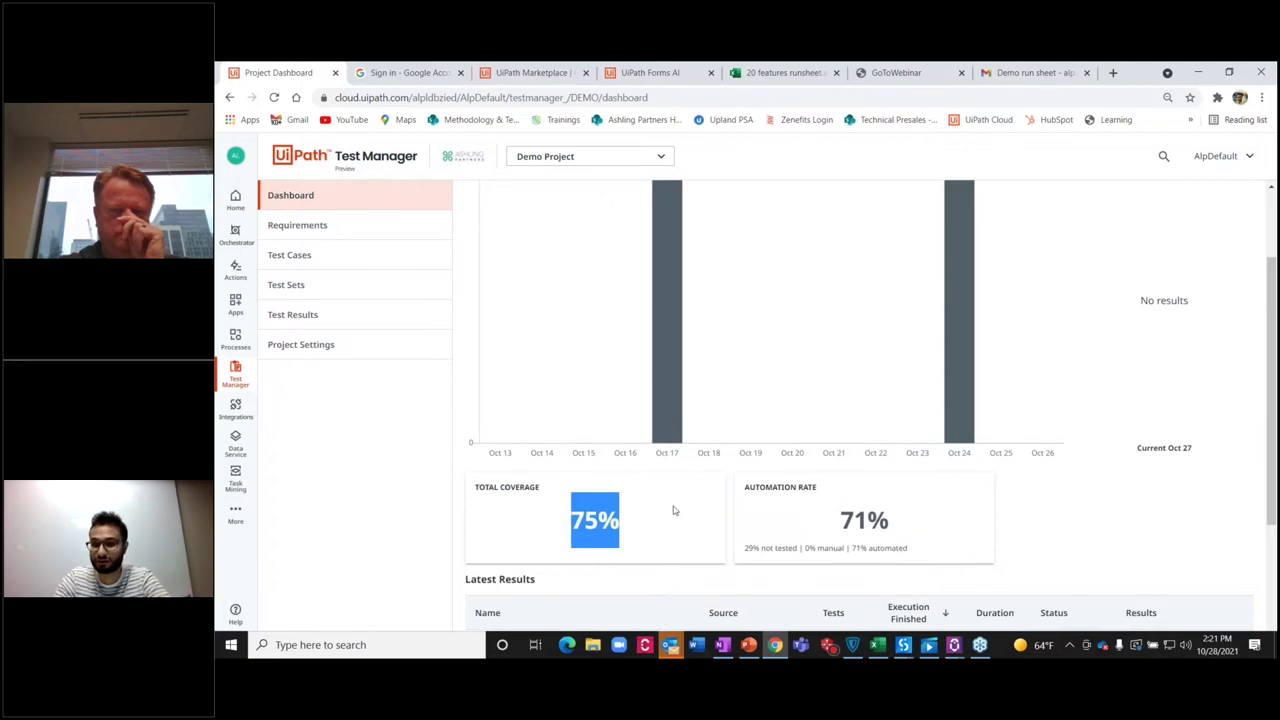
pyautogui.scroll(-2, 612, 432)
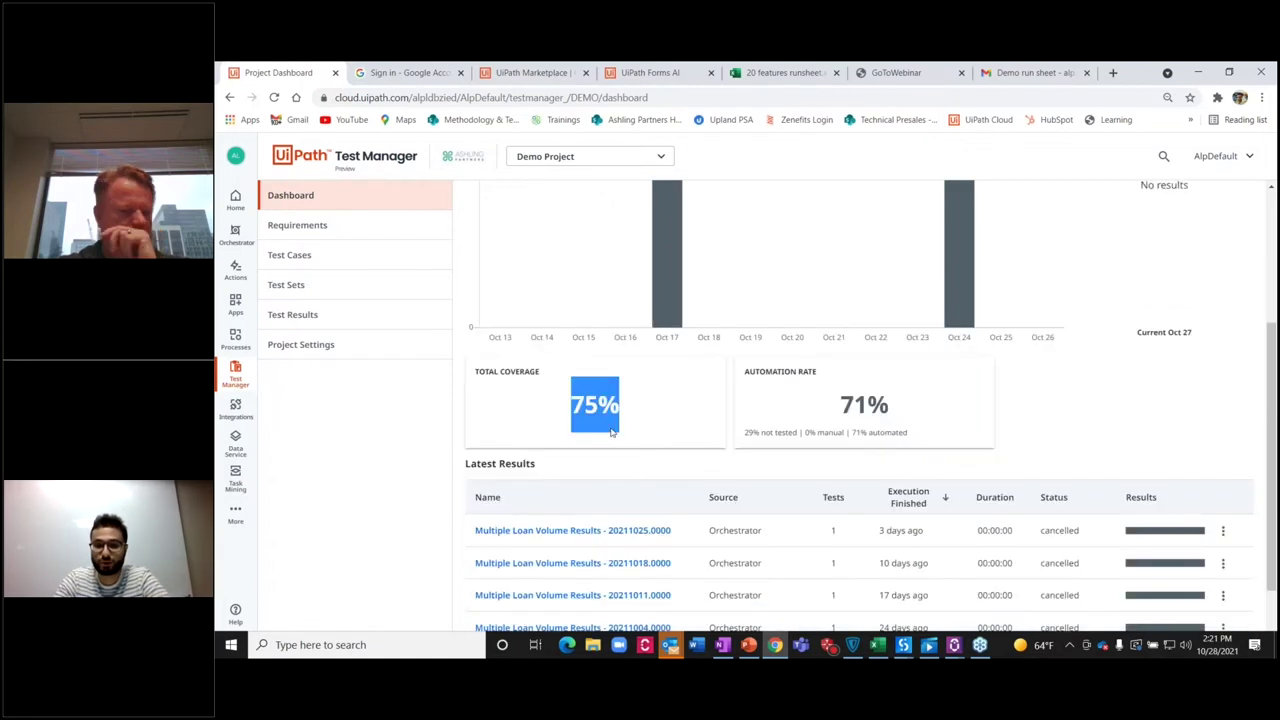
pyautogui.click(614, 424)
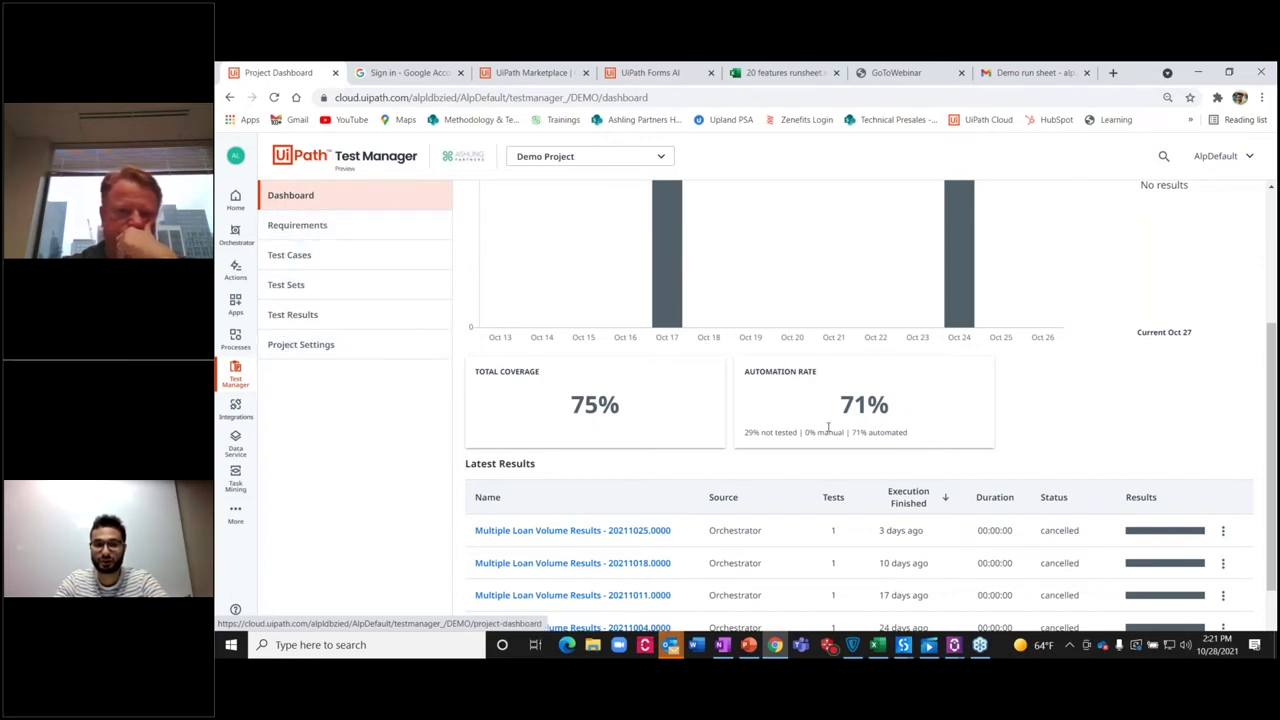
pyautogui.scroll(-2, 635, 413)
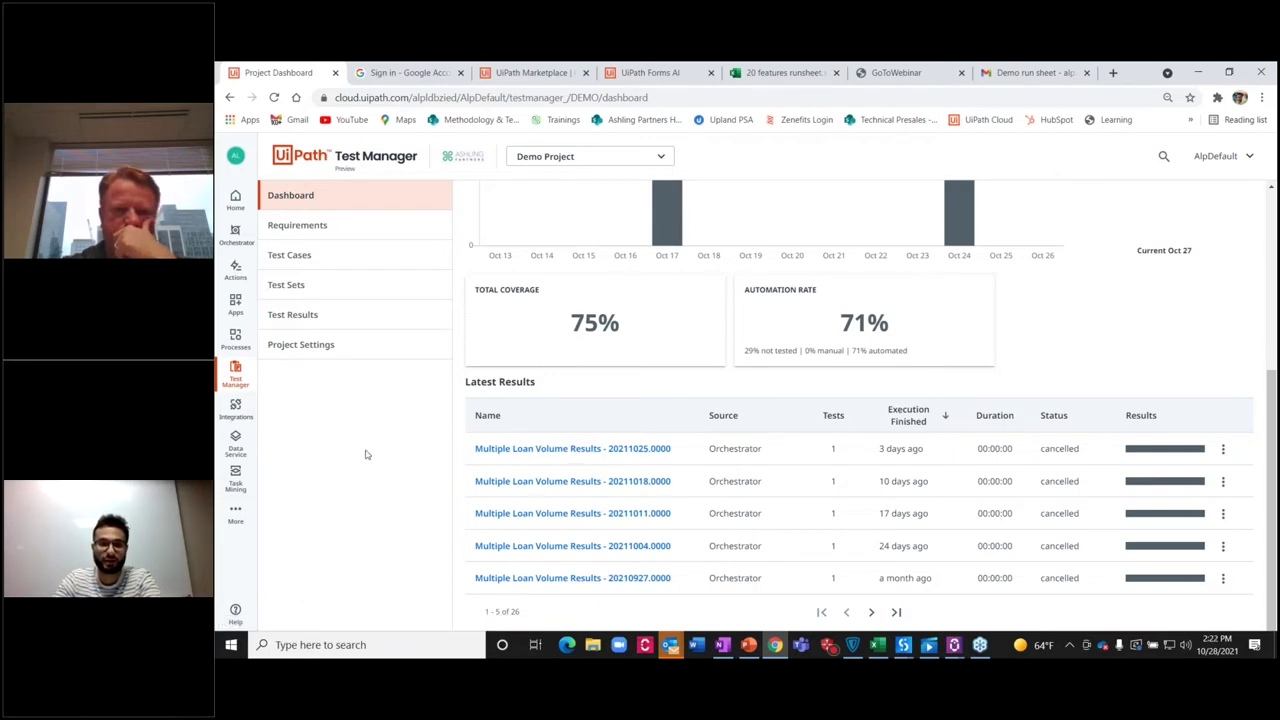
# Step: Review the Demo Project's requirements, test cases, test sets and test results, ending on the test cases list
pyautogui.click(363, 230)
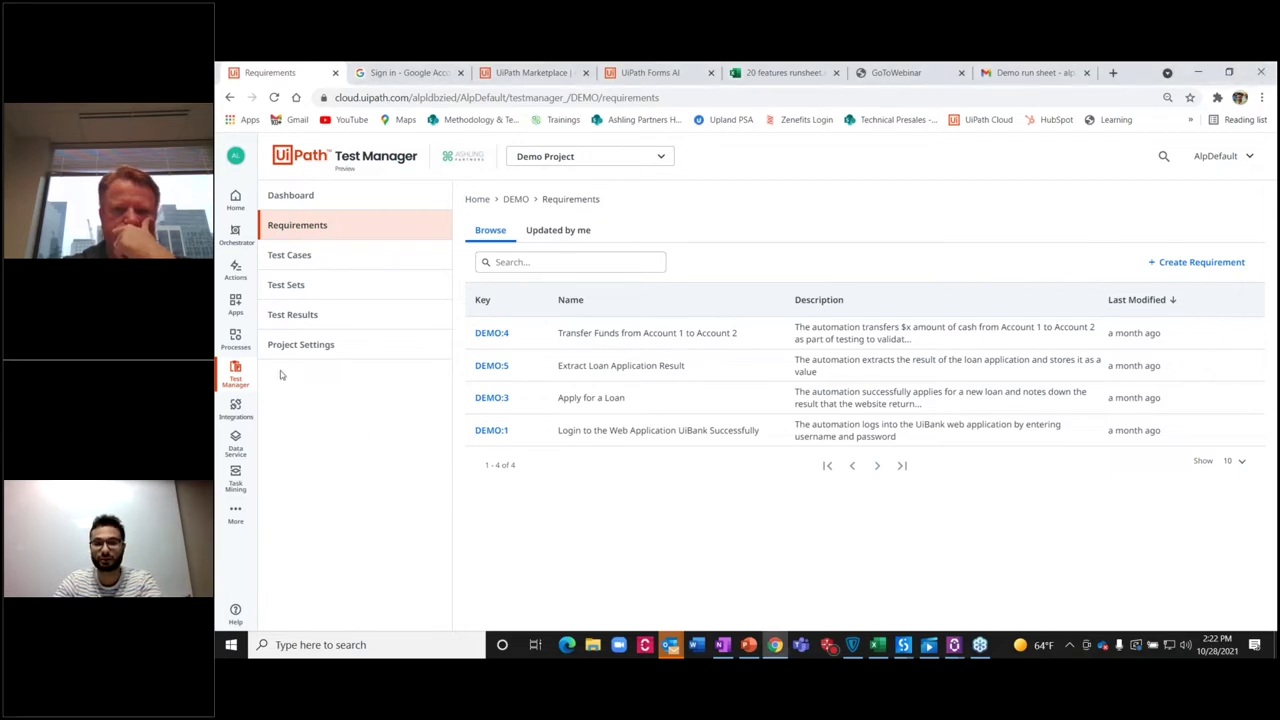
pyautogui.click(312, 268)
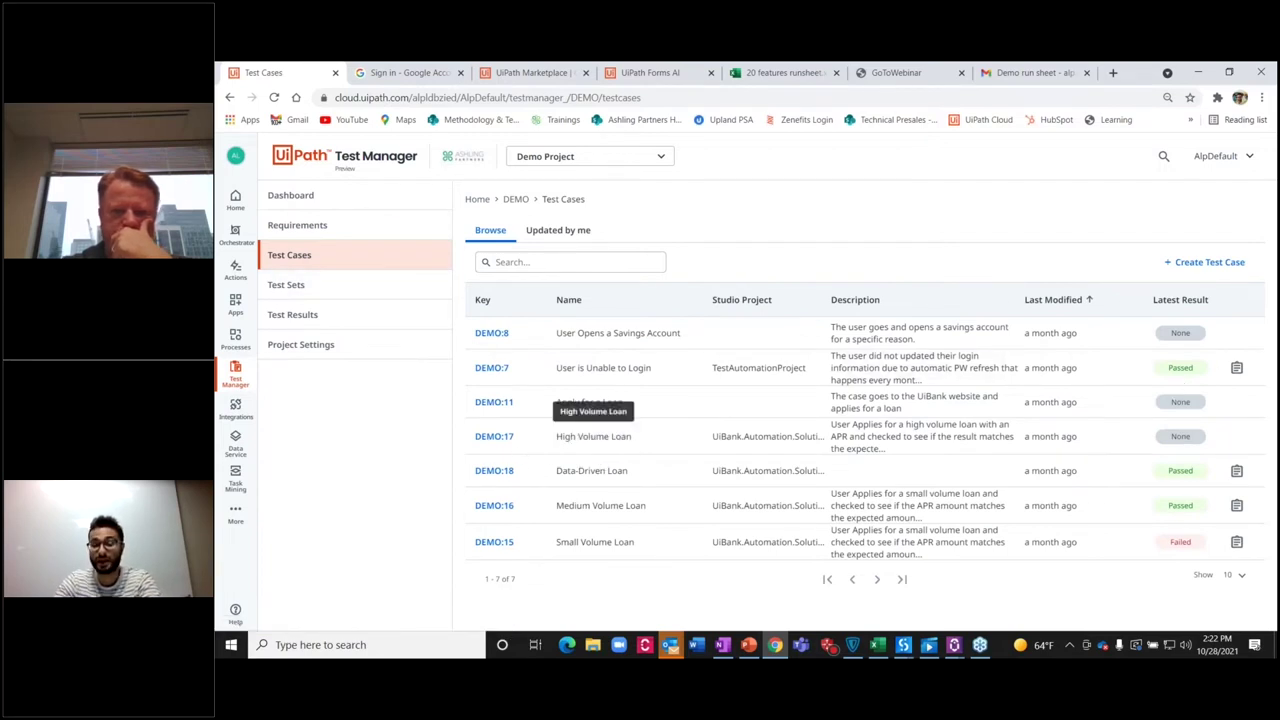
pyautogui.click(302, 291)
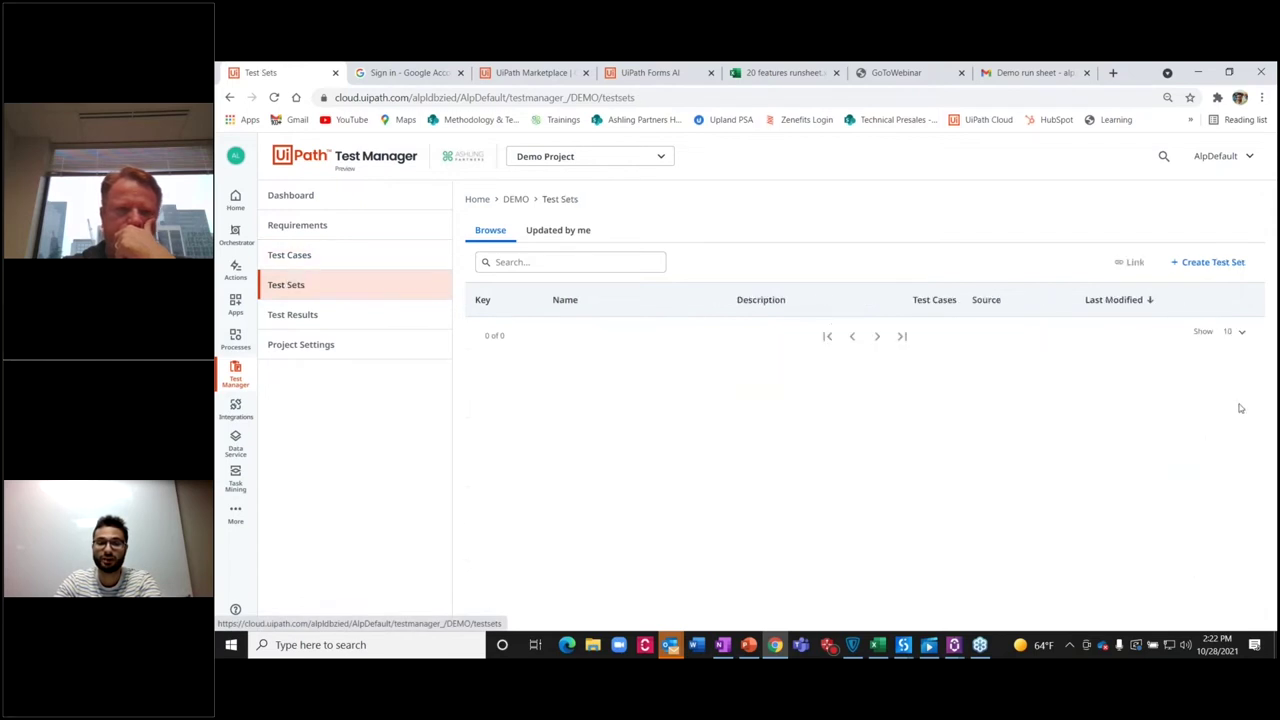
pyautogui.click(312, 320)
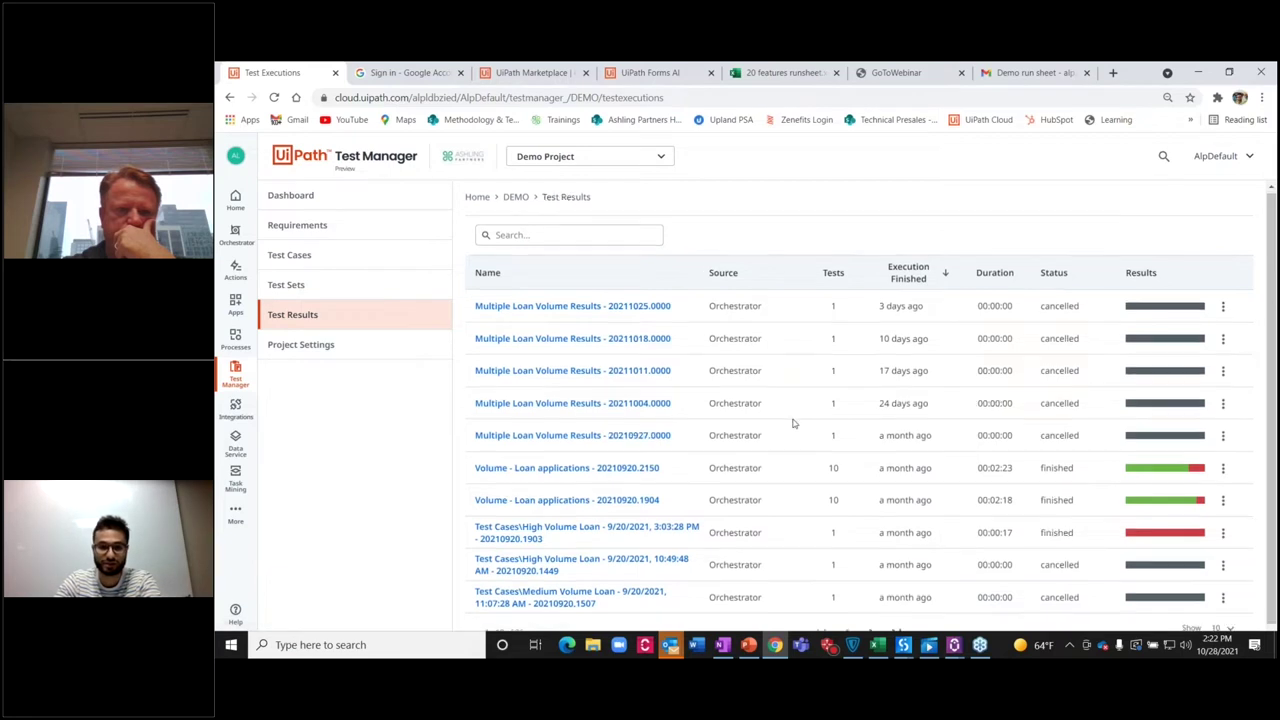
pyautogui.scroll(-1, 792, 424)
pyautogui.scroll(1, 600, 320)
pyautogui.click(328, 290)
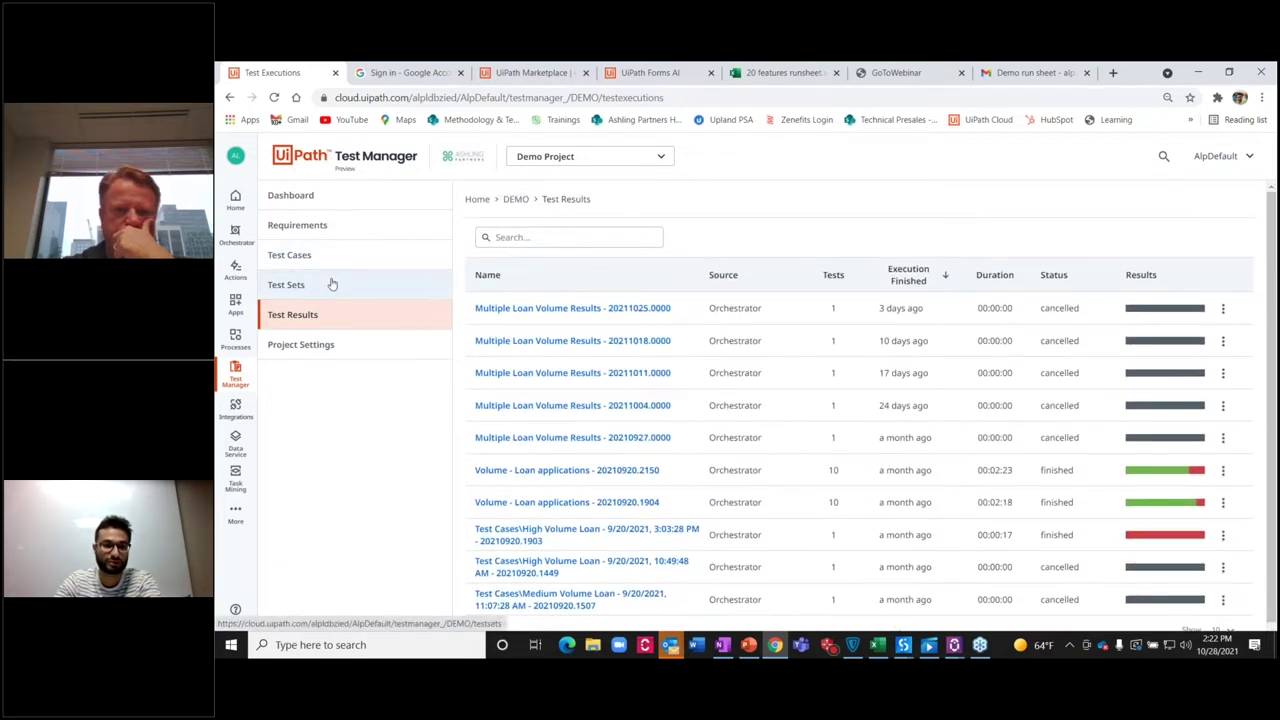
pyautogui.click(347, 260)
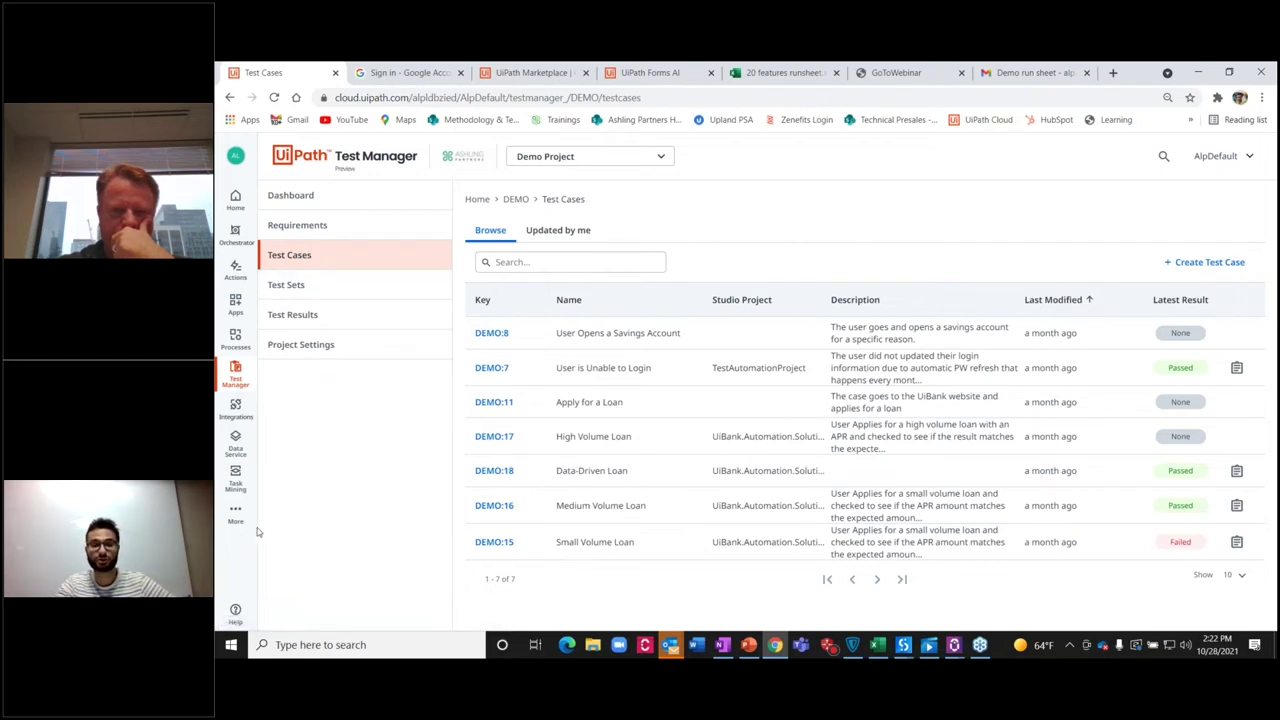
# Step: Switch to the Forms AI project in Document Understanding and run Predict on the first invoice document
pyautogui.click(664, 75)
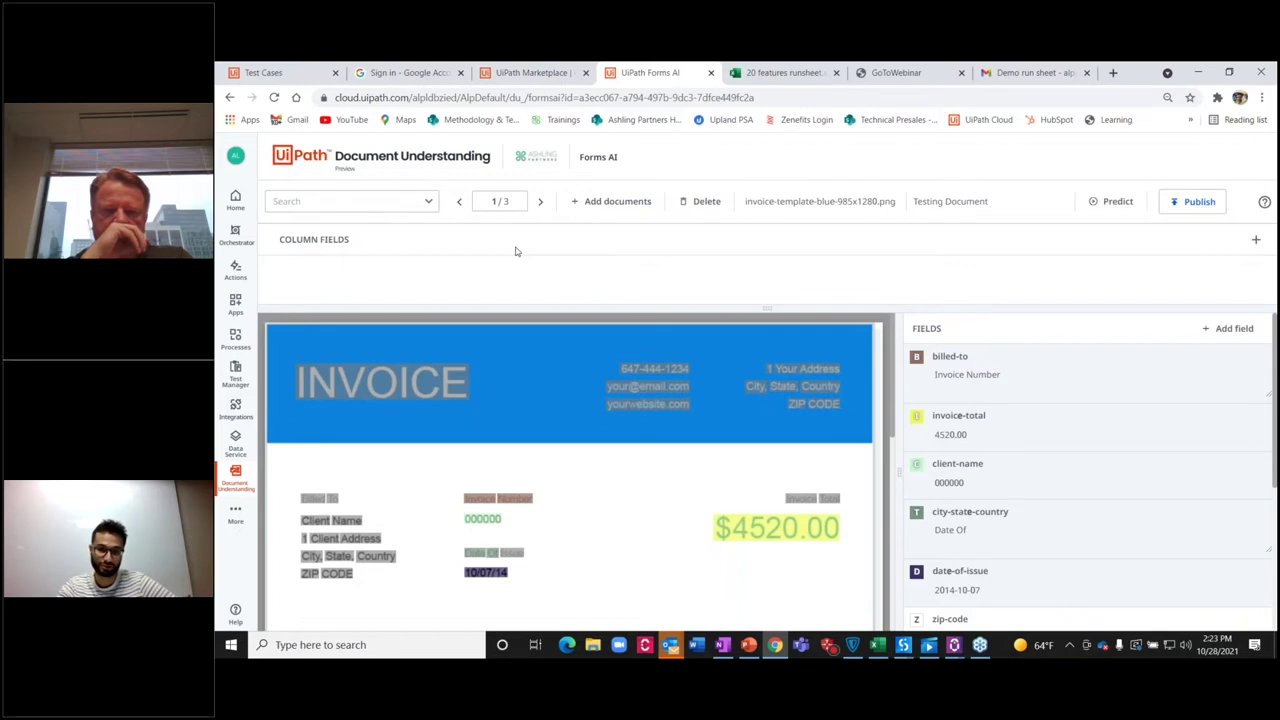
pyautogui.scroll(-1, 620, 430)
pyautogui.scroll(1, 625, 447)
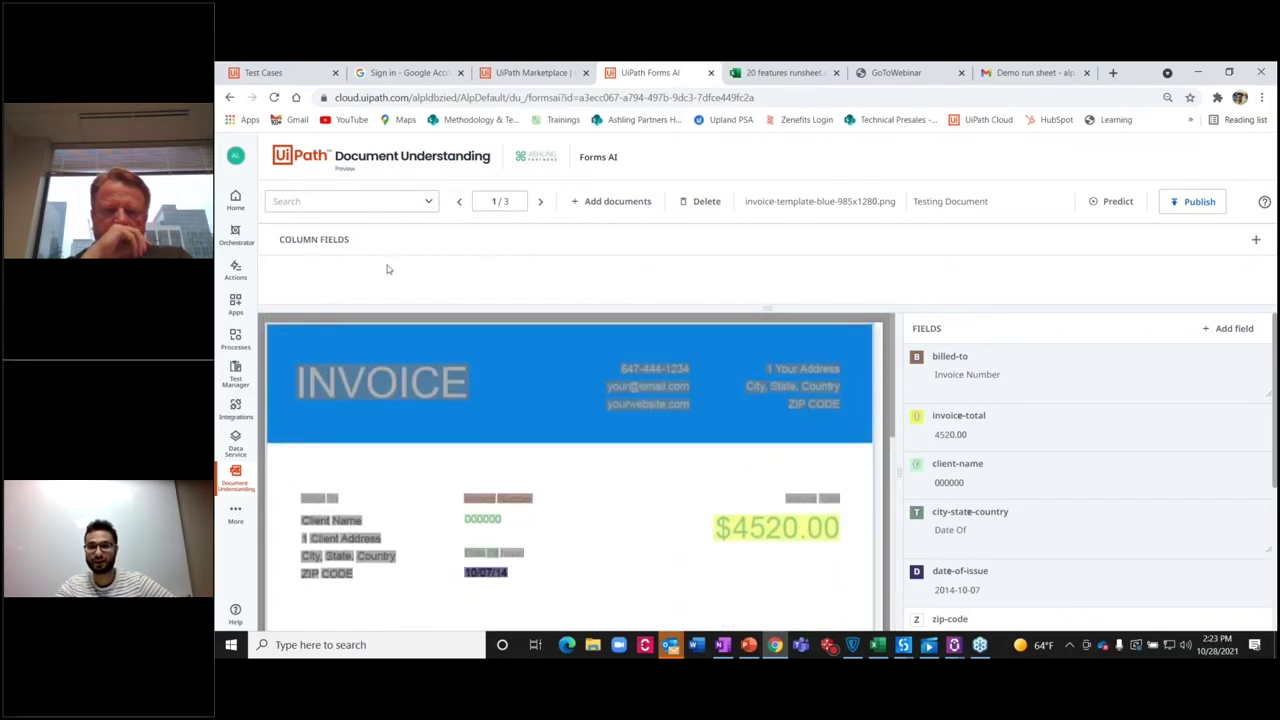
pyautogui.scroll(-1, 674, 434)
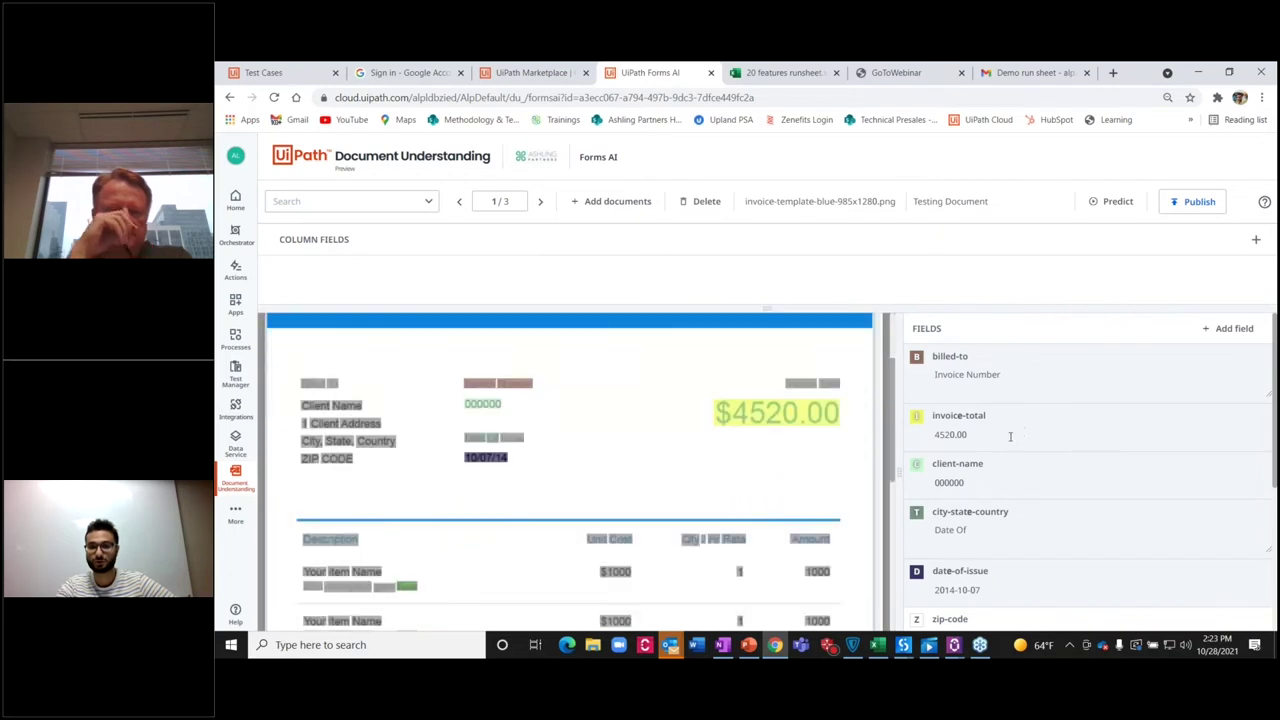
pyautogui.click(1108, 211)
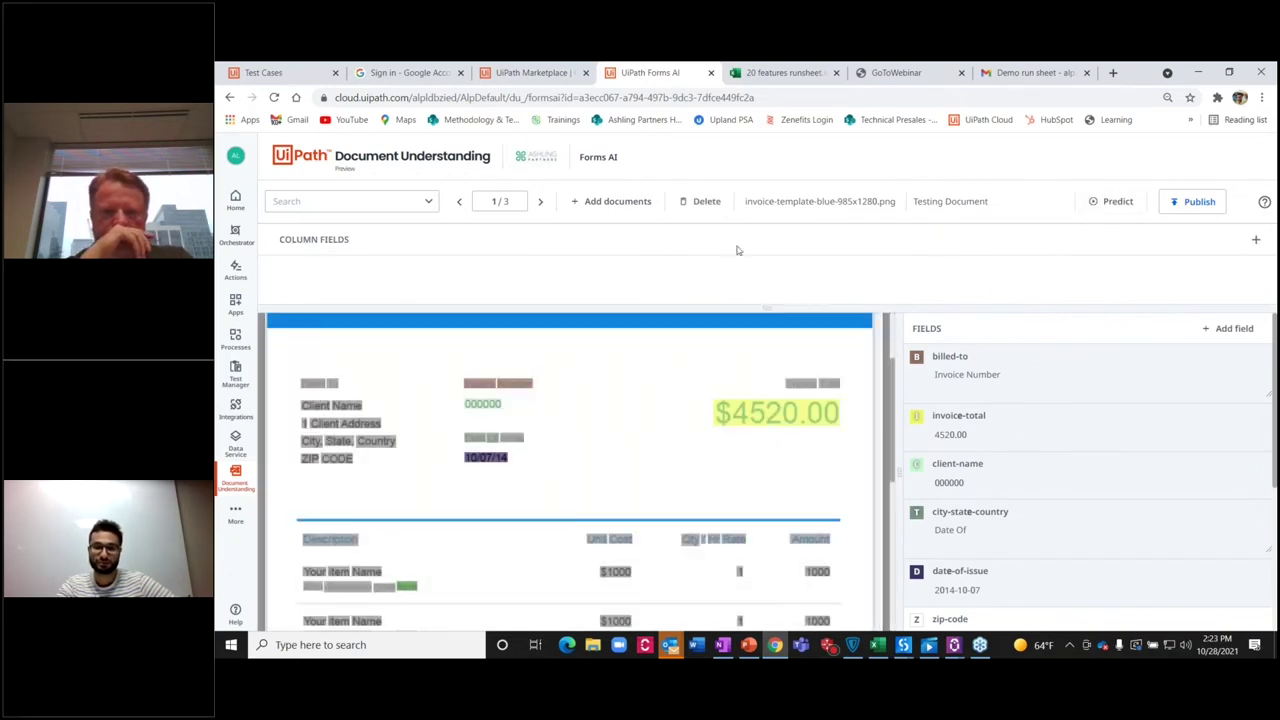
pyautogui.click(1106, 206)
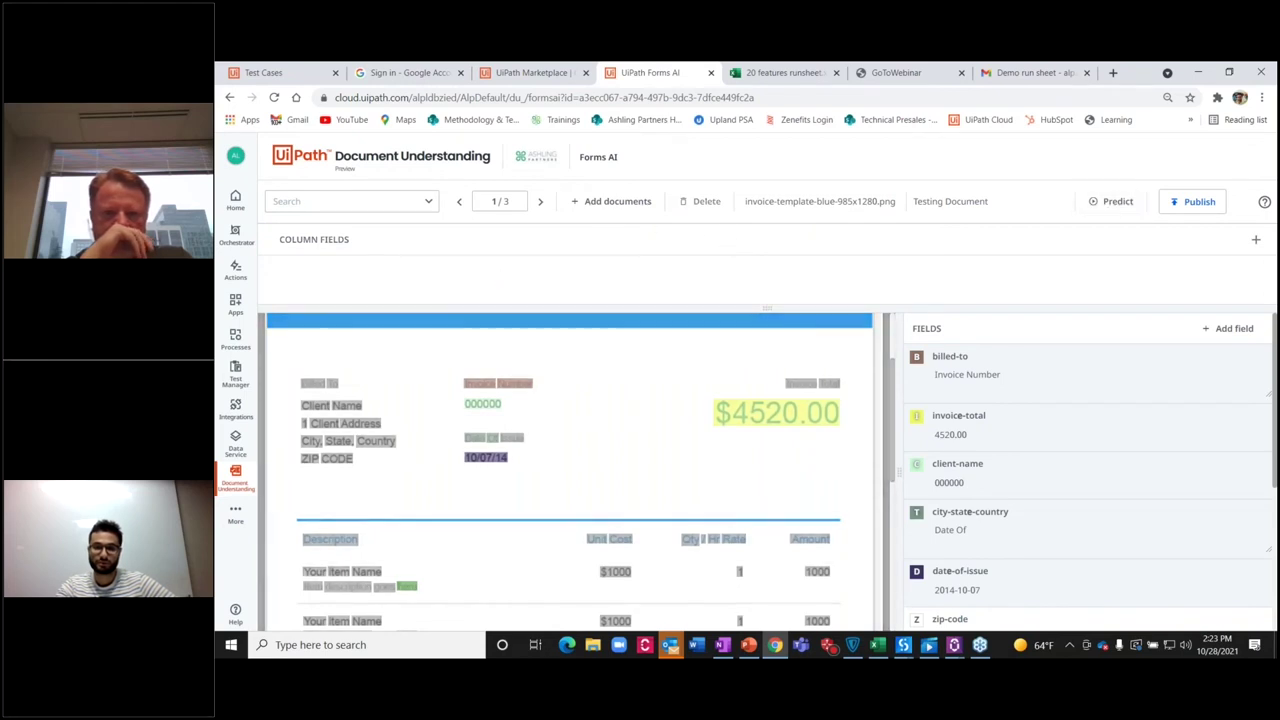
# Step: Compare the invoice's highlighted values with the extracted fields, from the header details down to the subtotal, tax, total and amount due
pyautogui.scroll(-3, 388, 412)
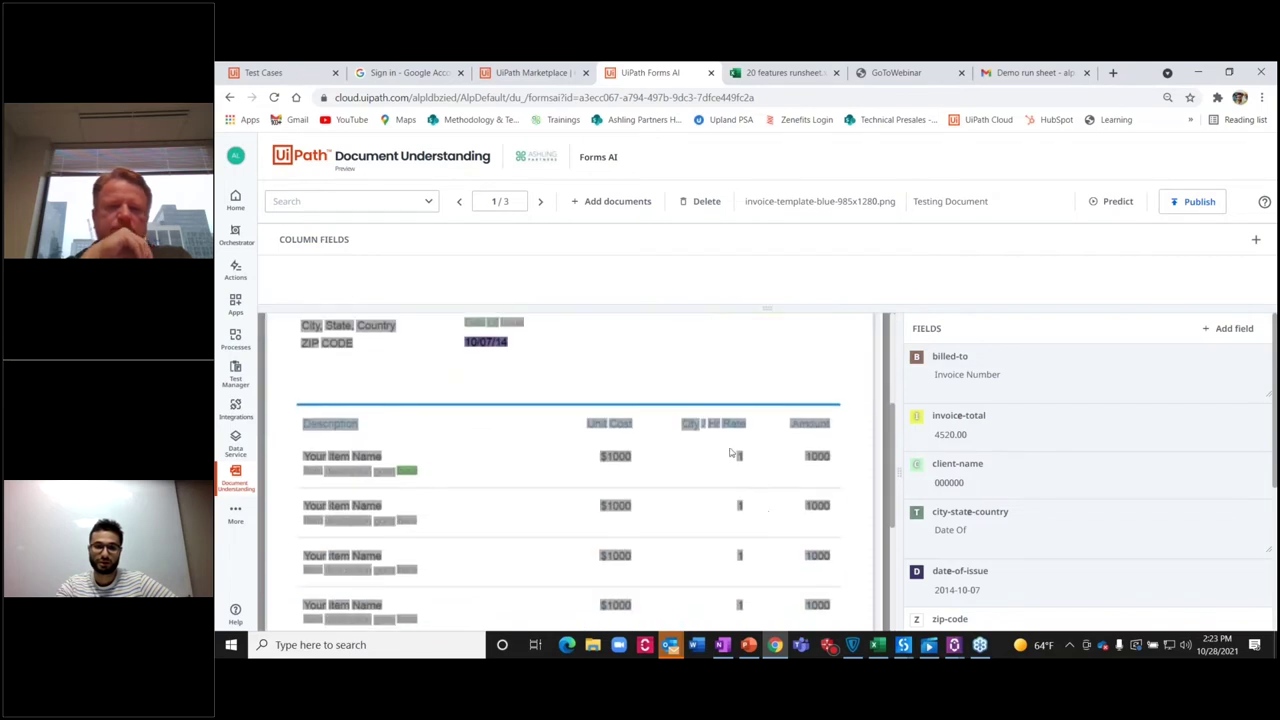
pyautogui.scroll(1, 403, 429)
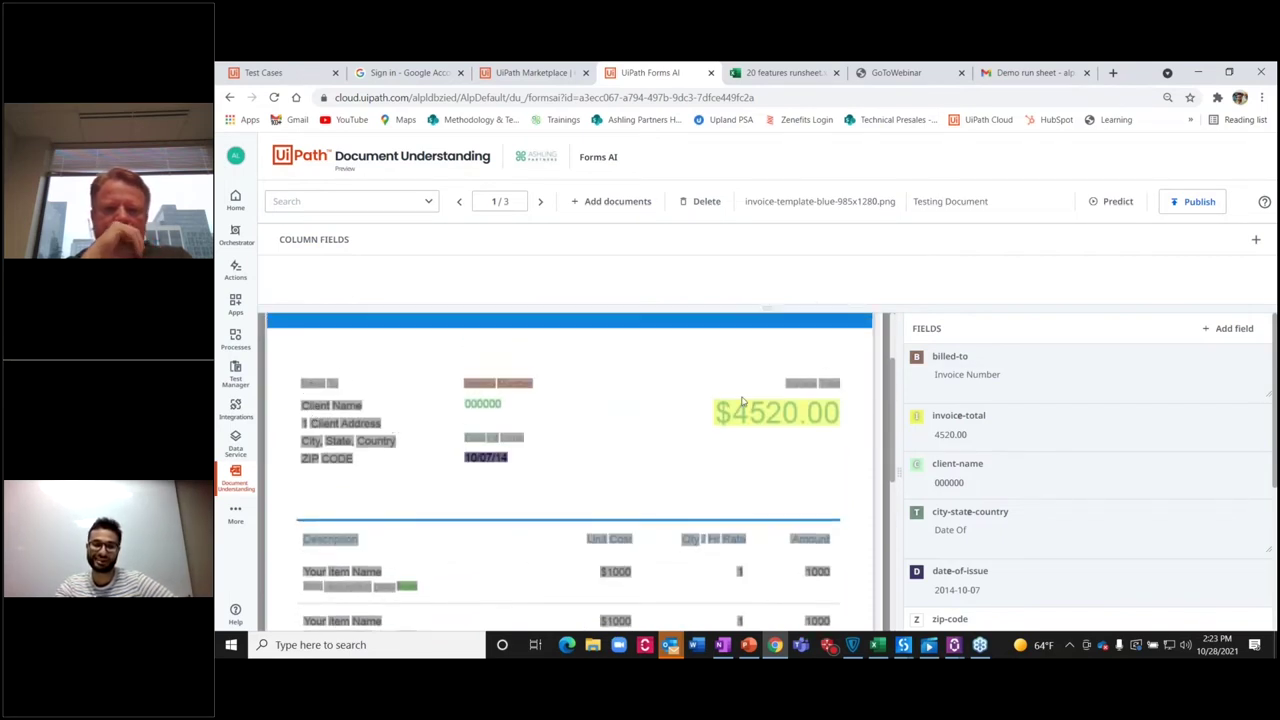
pyautogui.scroll(-1, 741, 402)
pyautogui.scroll(1, 740, 405)
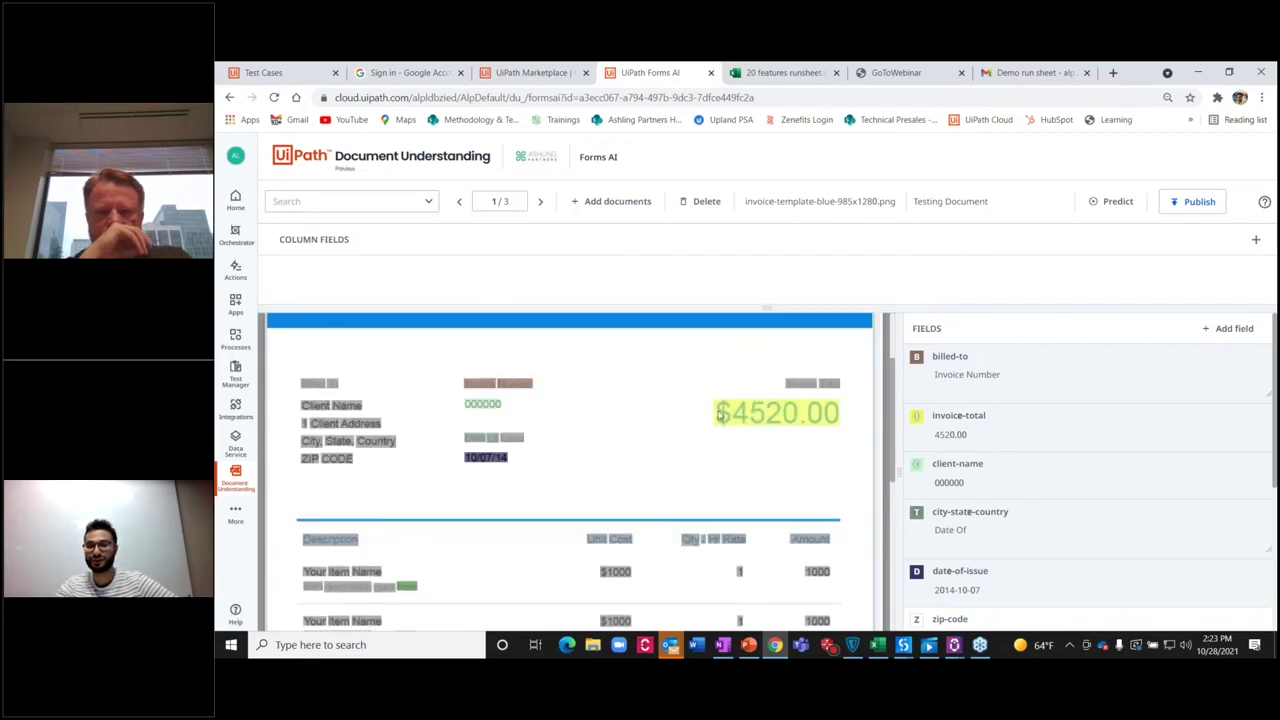
pyautogui.scroll(-1, 1258, 512)
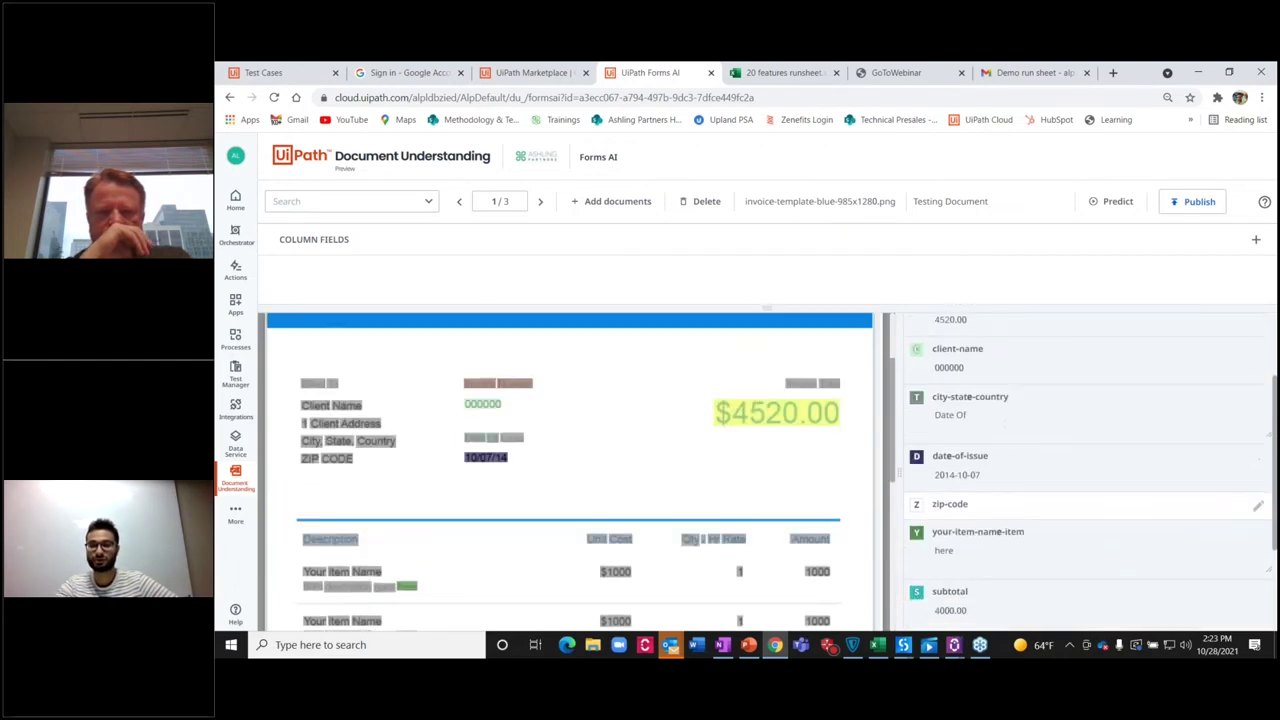
pyautogui.scroll(-1, 1258, 506)
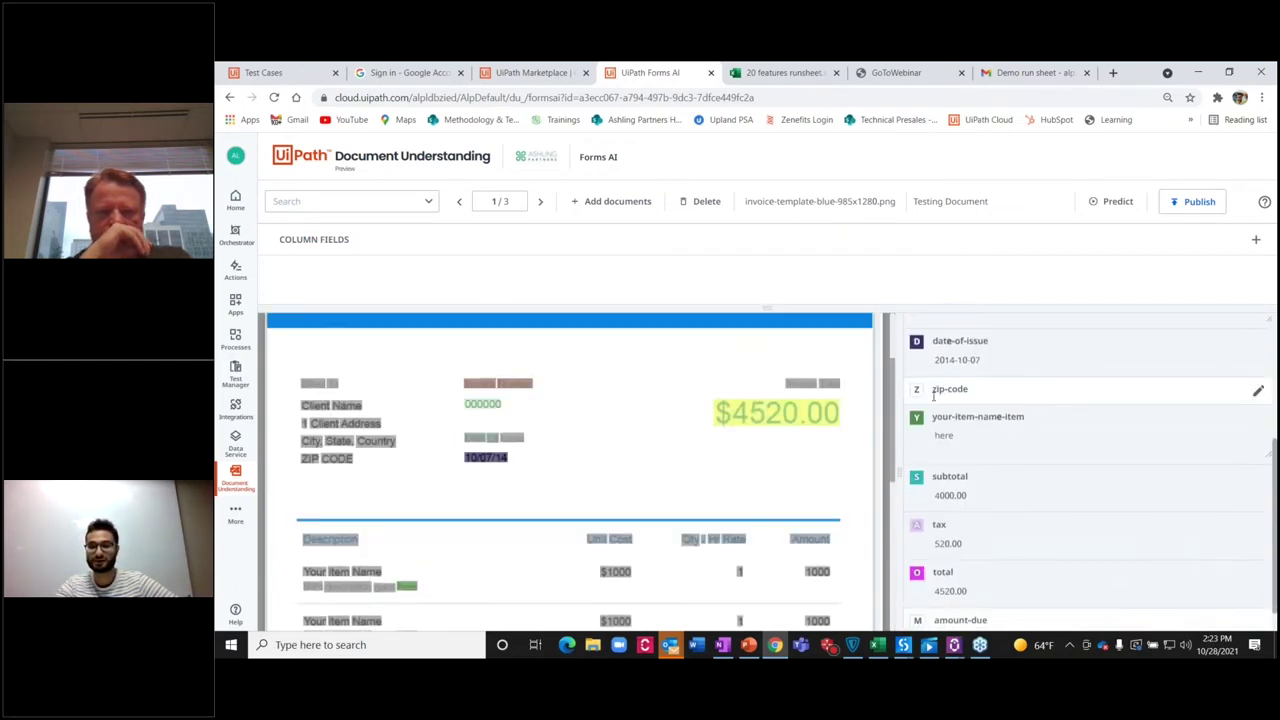
pyautogui.scroll(-1, 964, 408)
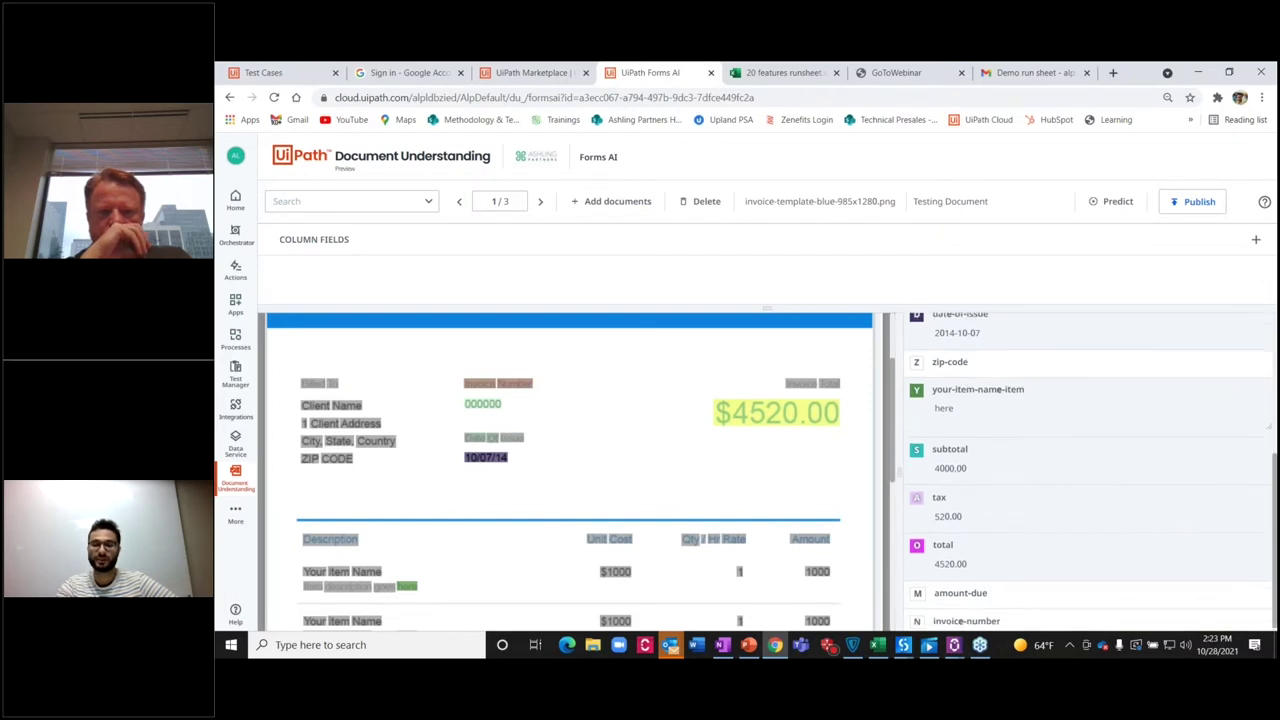
pyautogui.scroll(-5, 651, 486)
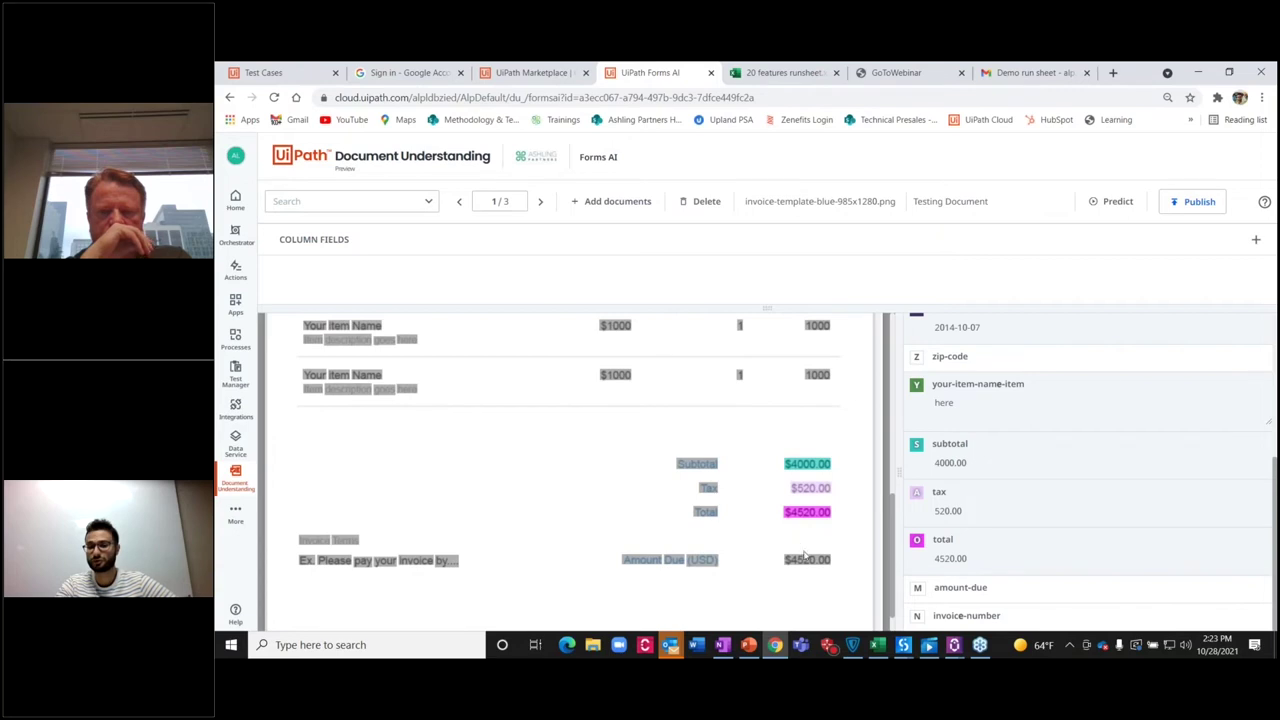
pyautogui.scroll(-1, 660, 523)
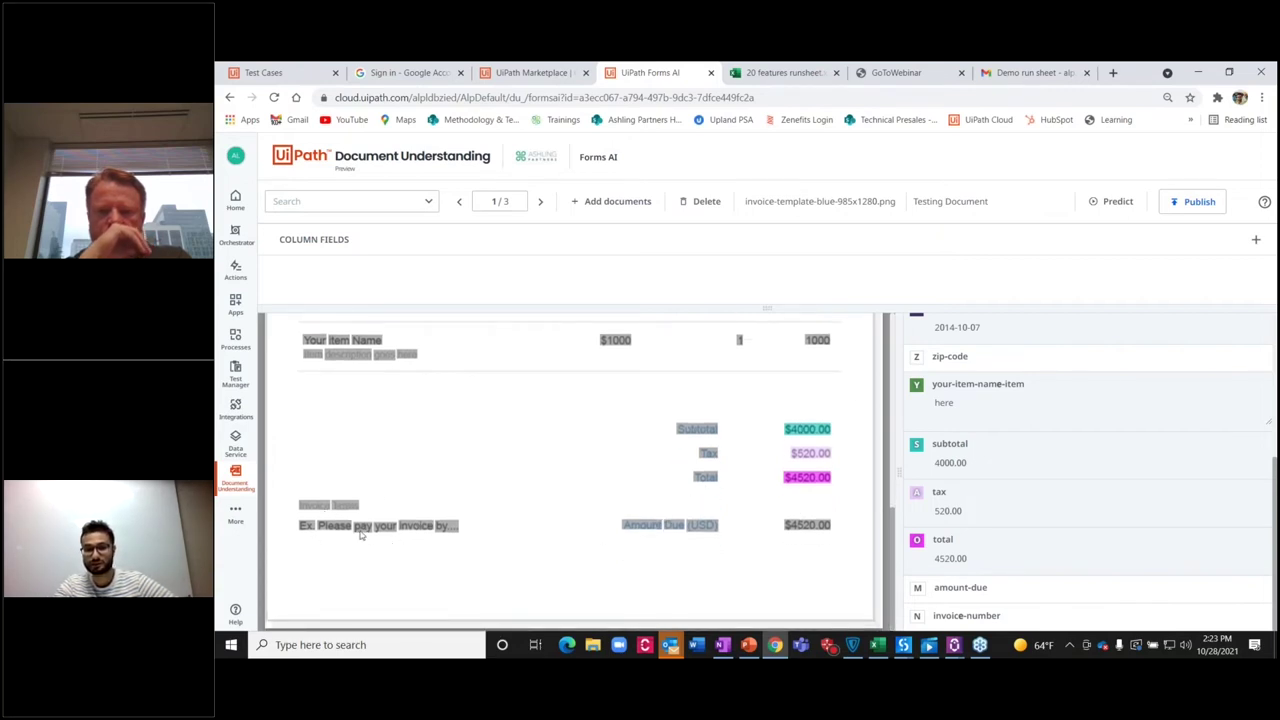
# Step: Inspect the settings of the invoice-total field, including its content type, and close them without changes
pyautogui.scroll(3, 912, 456)
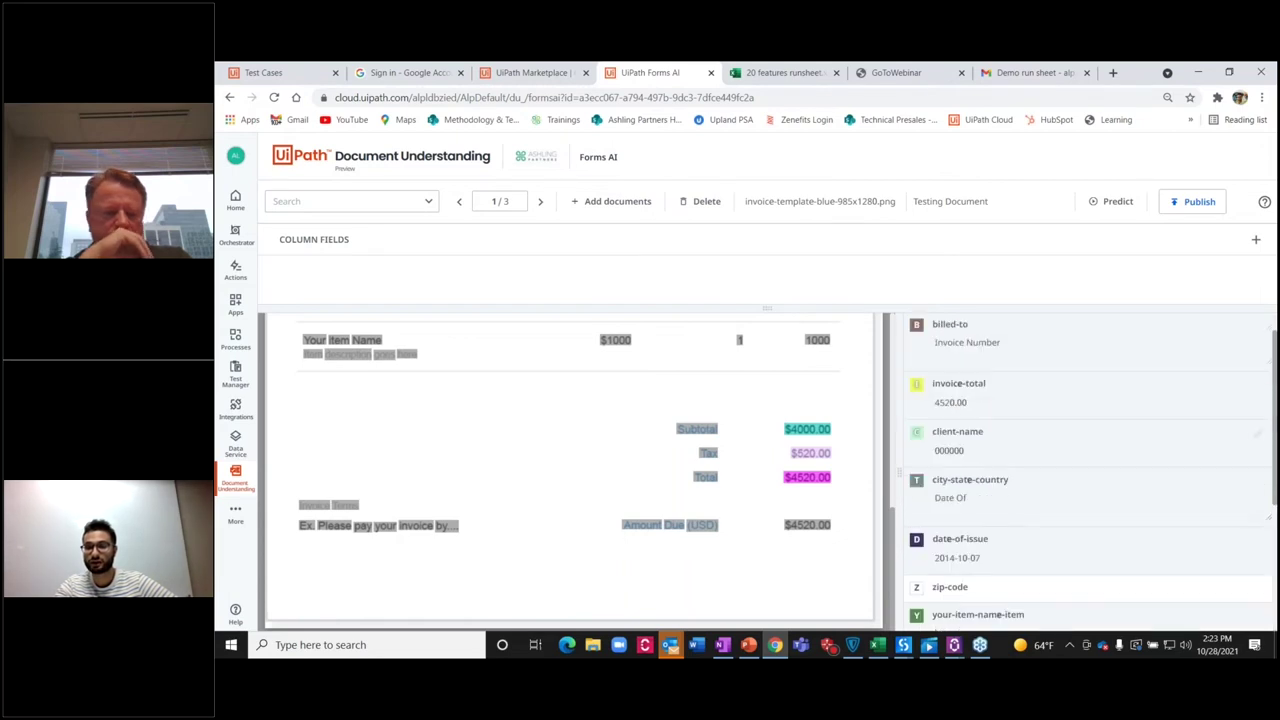
pyautogui.click(1255, 382)
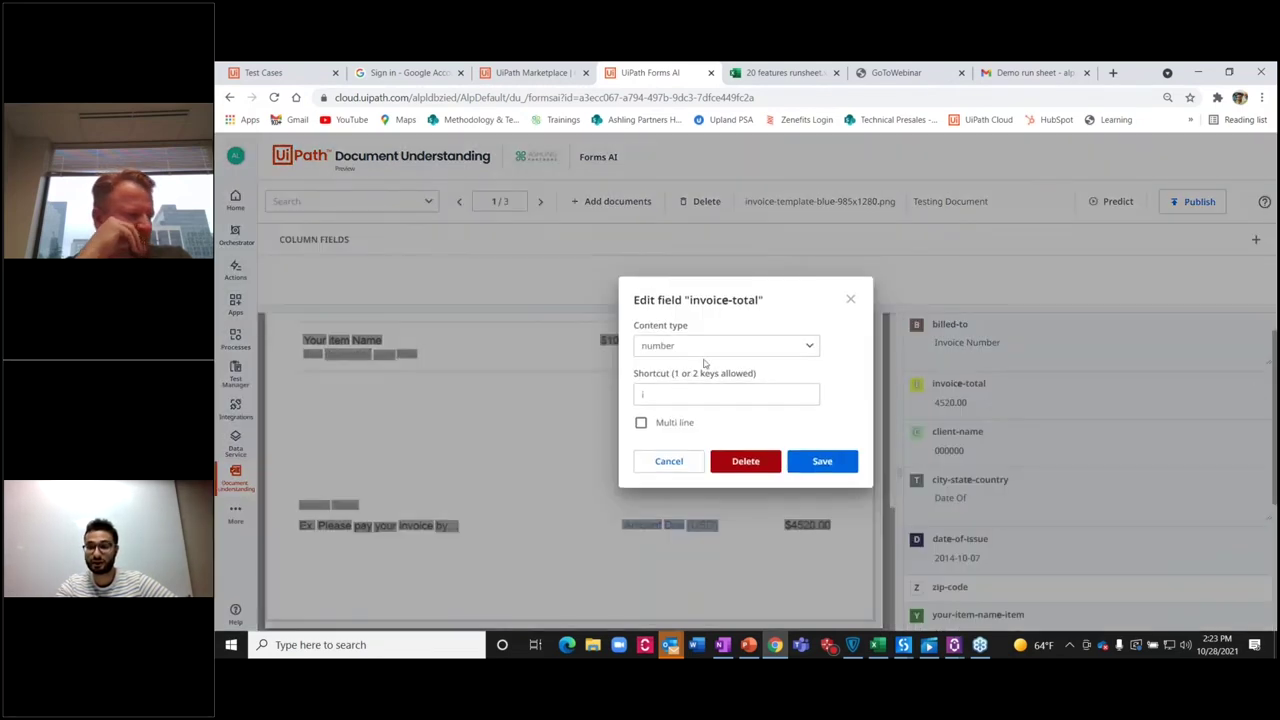
pyautogui.click(850, 299)
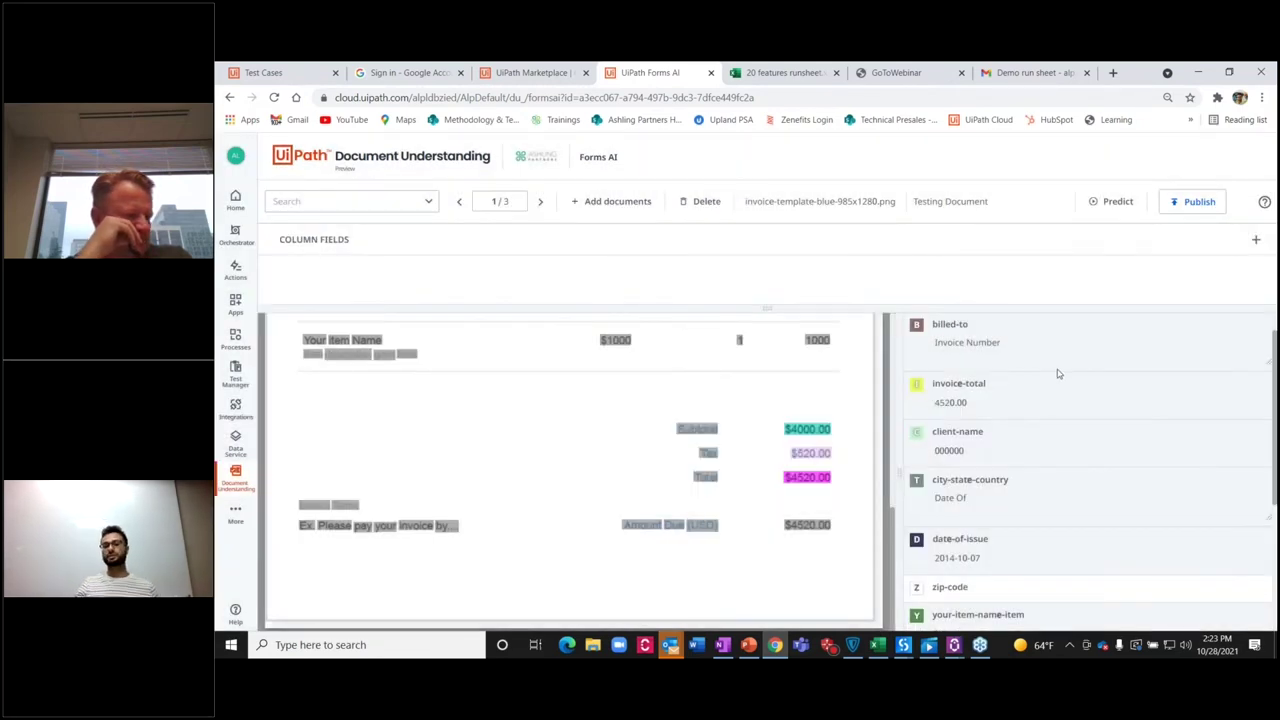